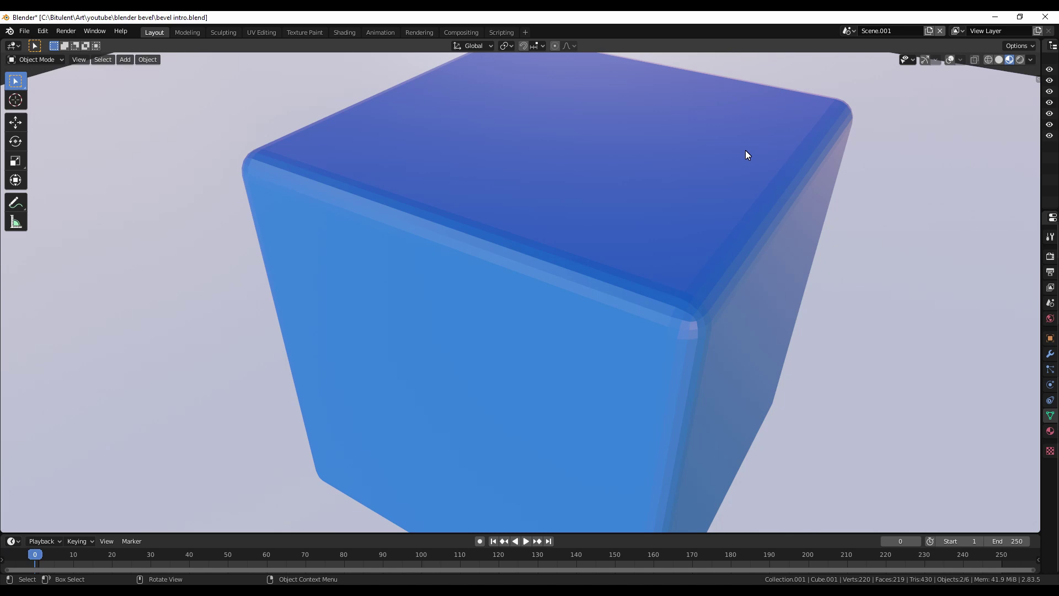
Step: Start a new General file, discarding the unsaved changes to the bevel intro scene
click(848, 31)
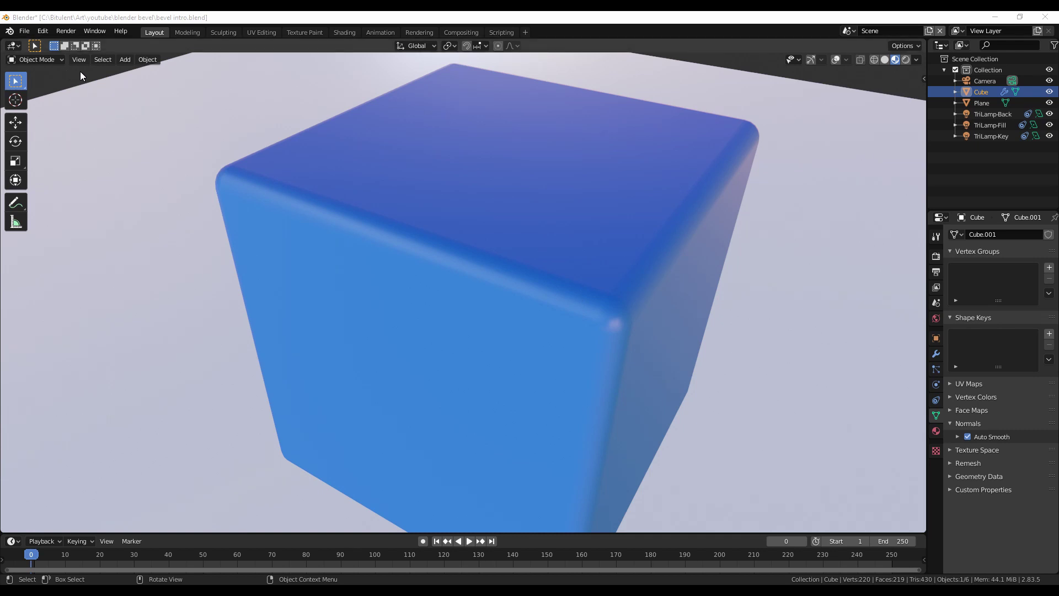
click(22, 31)
mouse_move(35, 47)
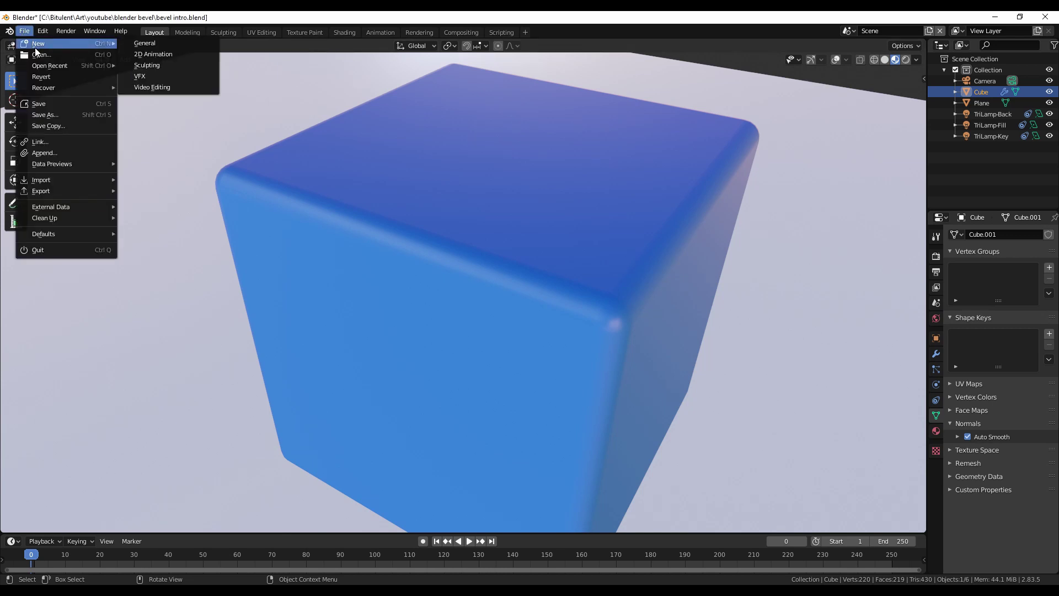
click(140, 41)
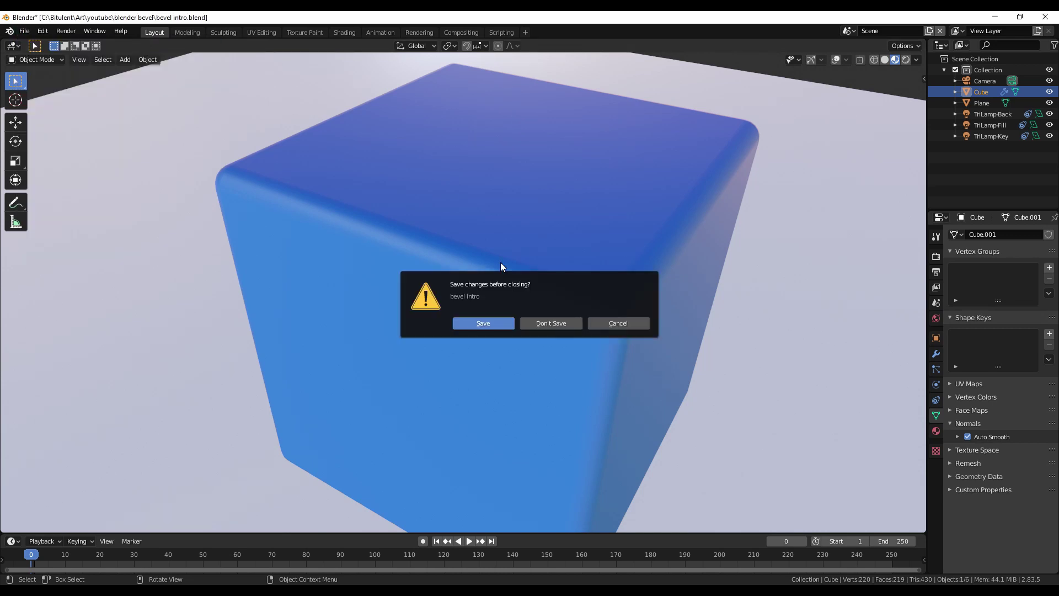
click(558, 322)
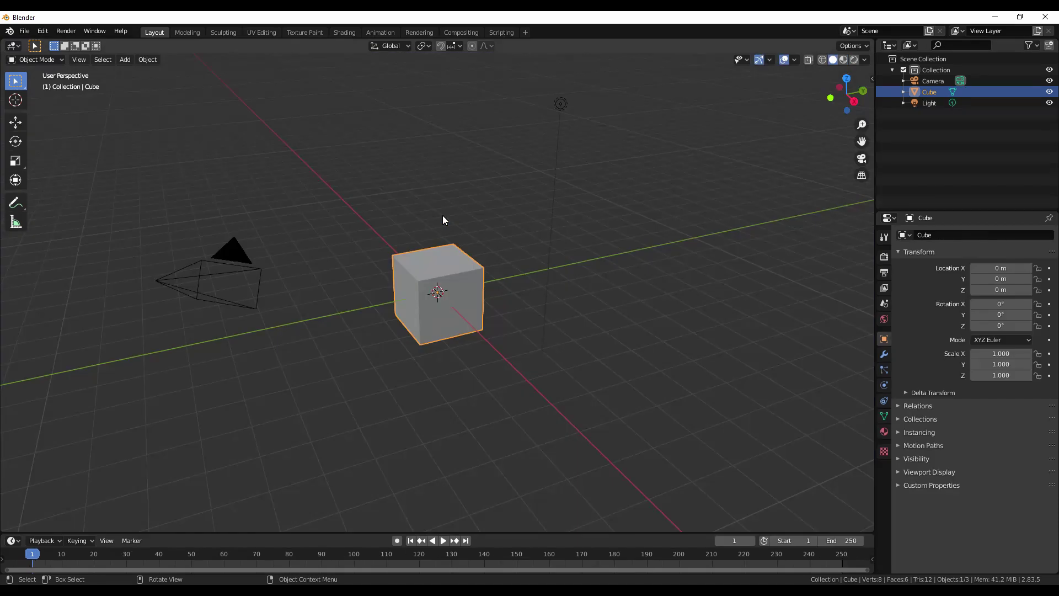
Step: Add a Bevel modifier to the default cube
scroll(420, 320, up, 5)
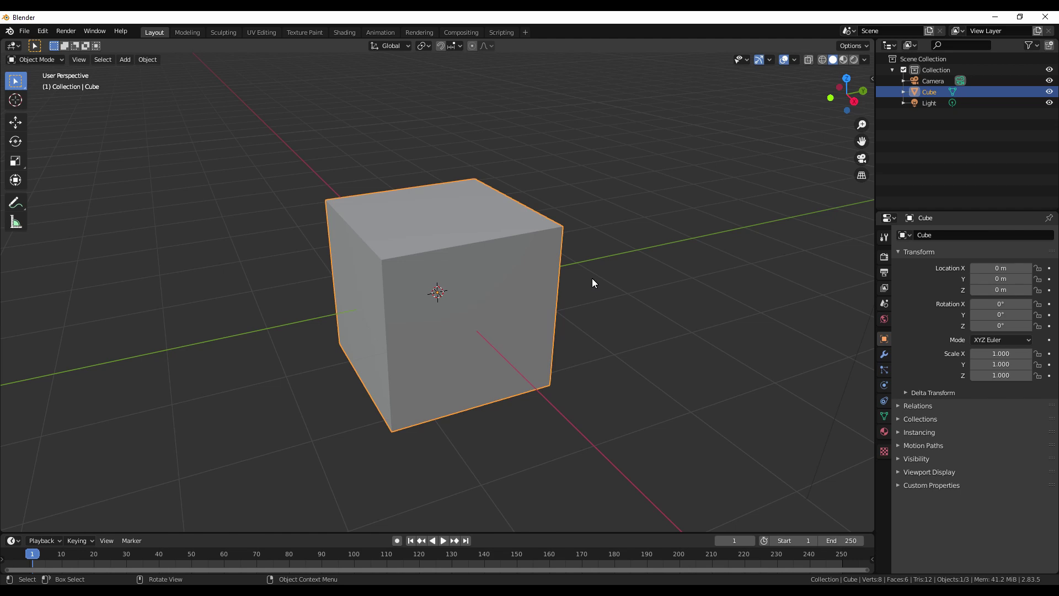
scroll(592, 283, up, 3)
click(673, 287)
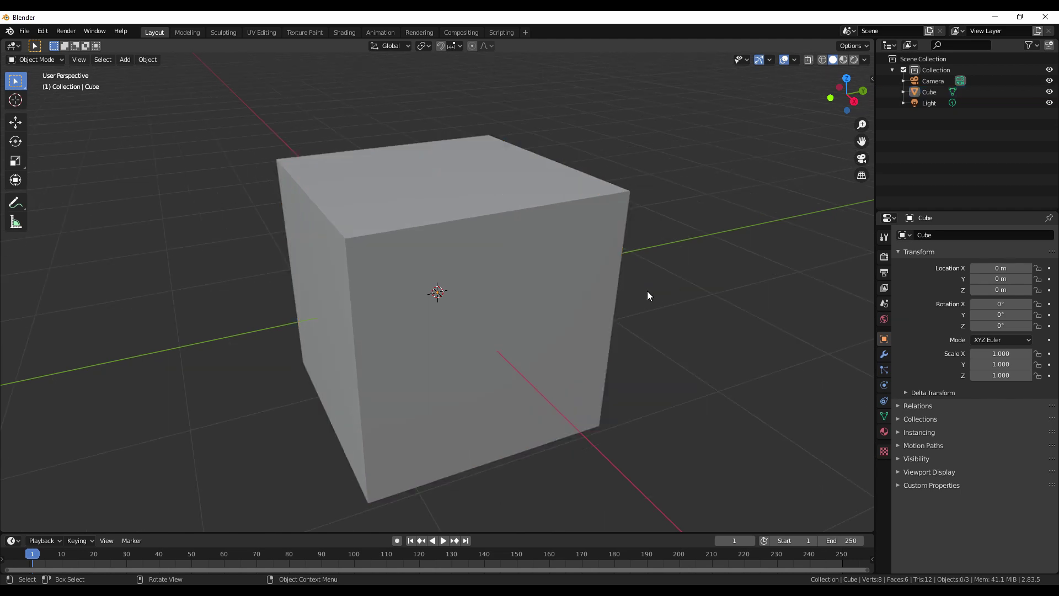
click(552, 280)
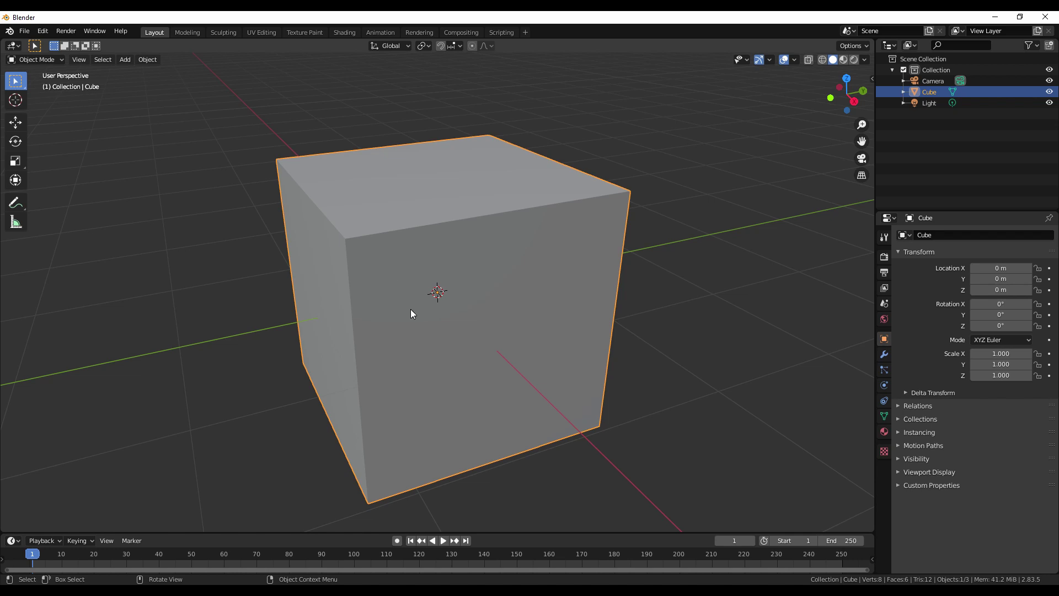
click(882, 357)
click(931, 235)
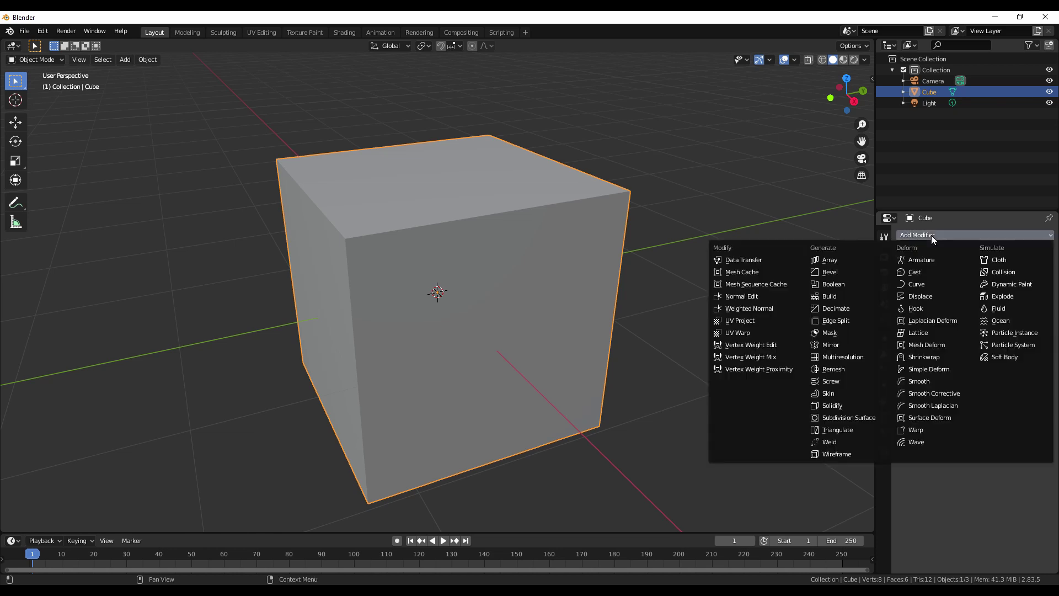
click(834, 270)
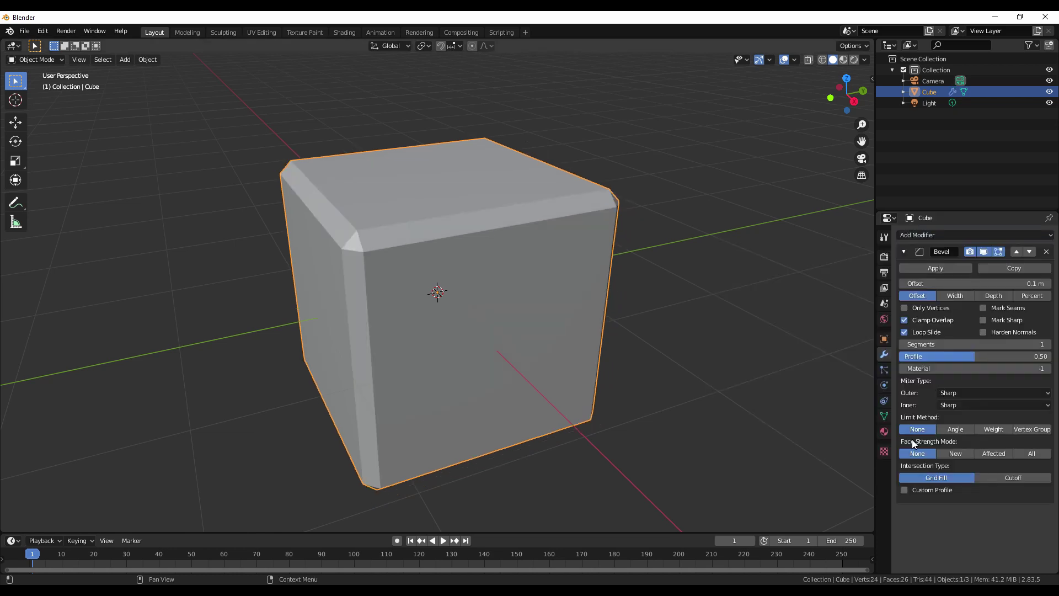
Step: Enable Harden Normals on the cube's Bevel modifier and Auto Smooth in its mesh normals settings
scroll(397, 314, up, 3)
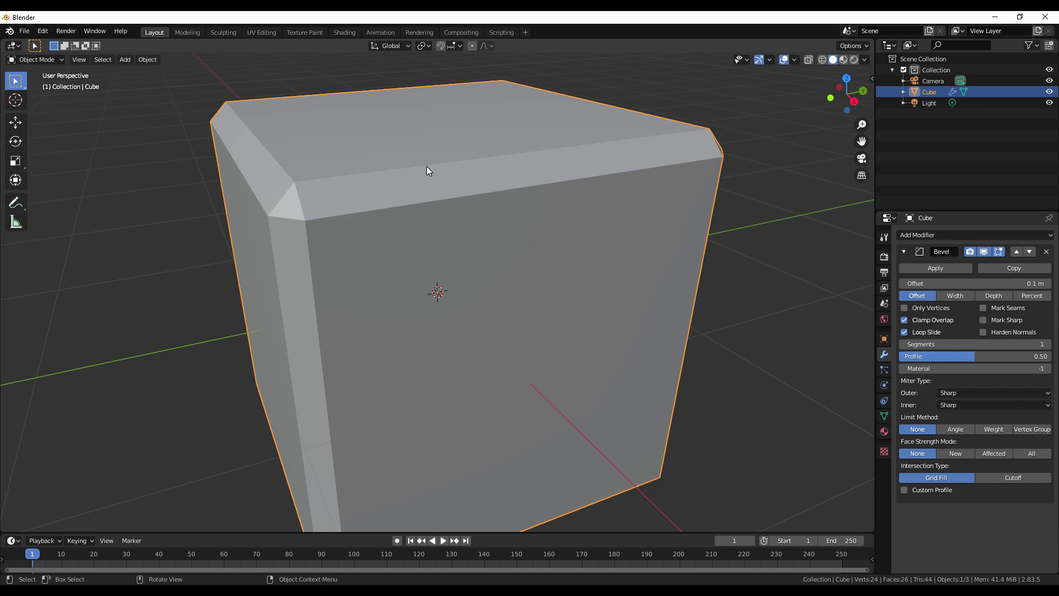
click(984, 332)
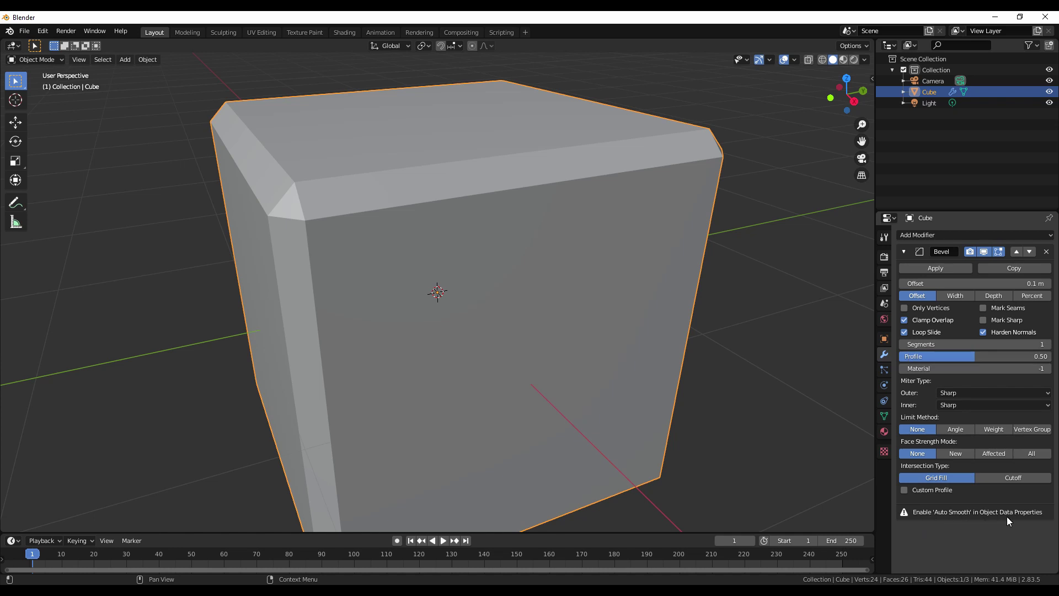
click(884, 416)
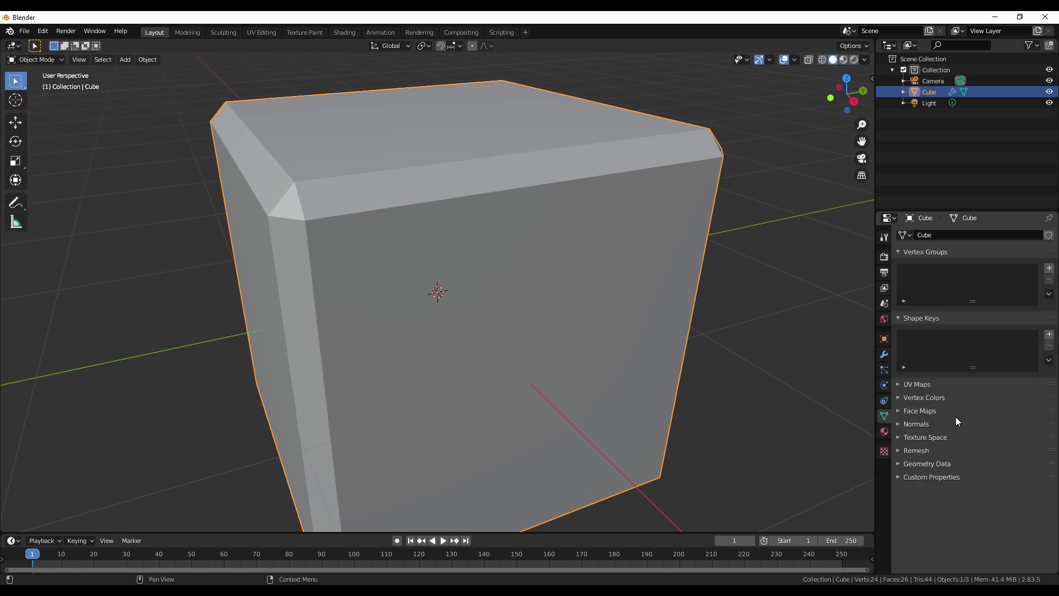
click(899, 424)
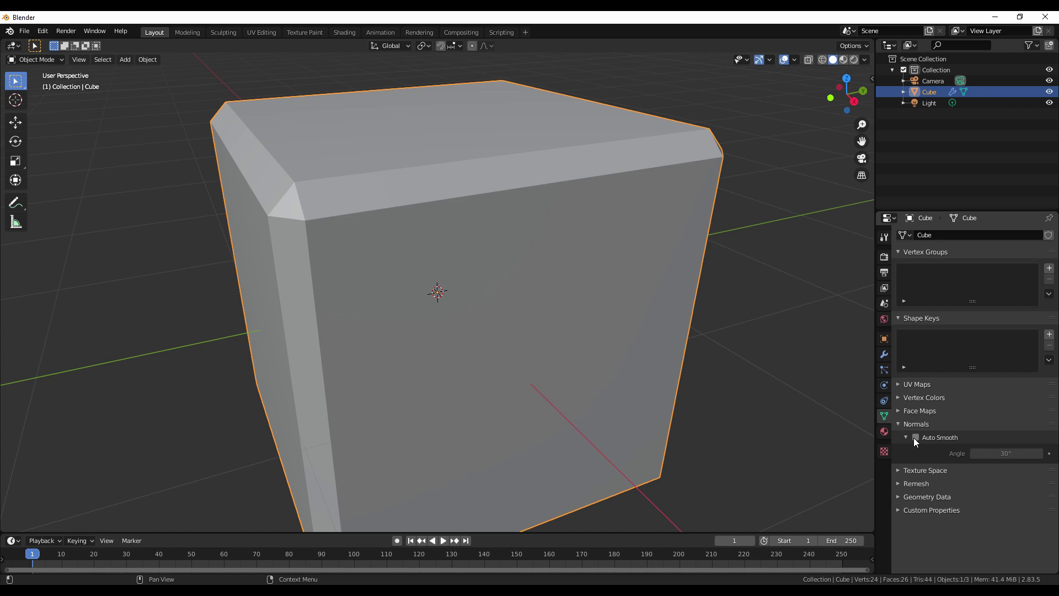
click(915, 437)
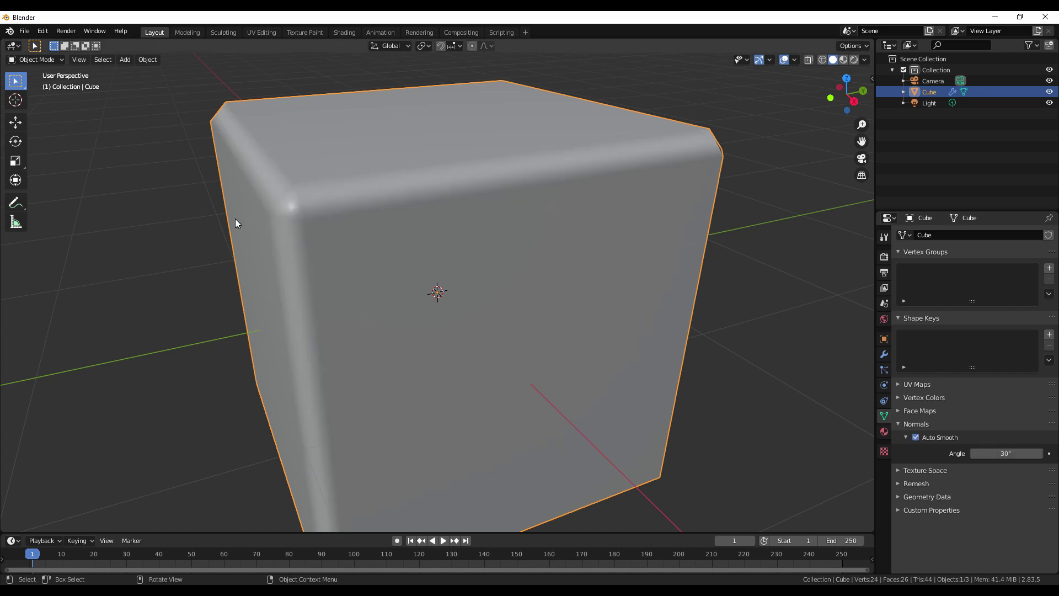
scroll(257, 223, up, 2)
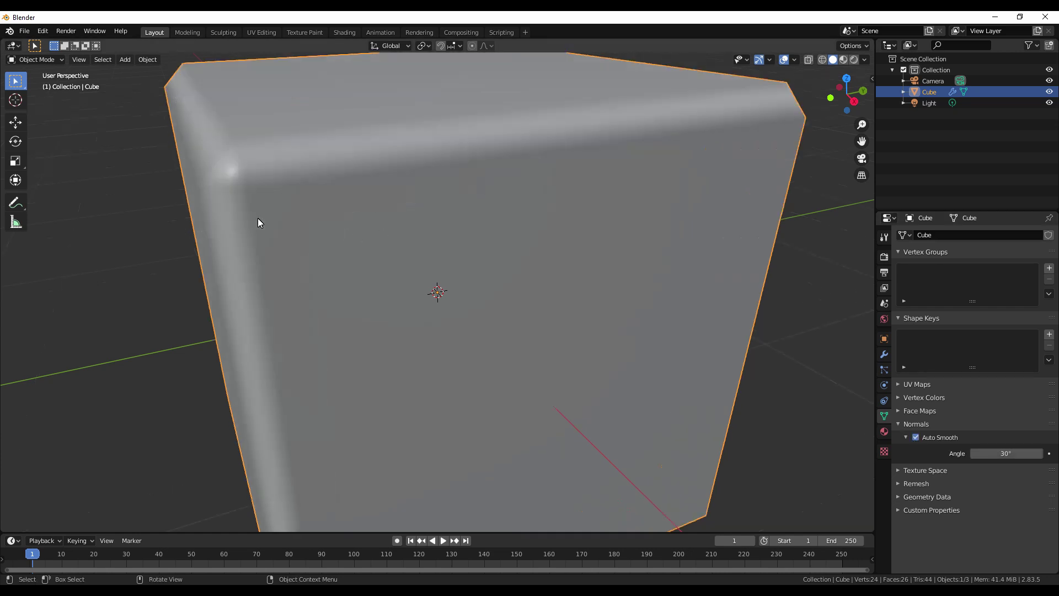
scroll(253, 200, down, 2)
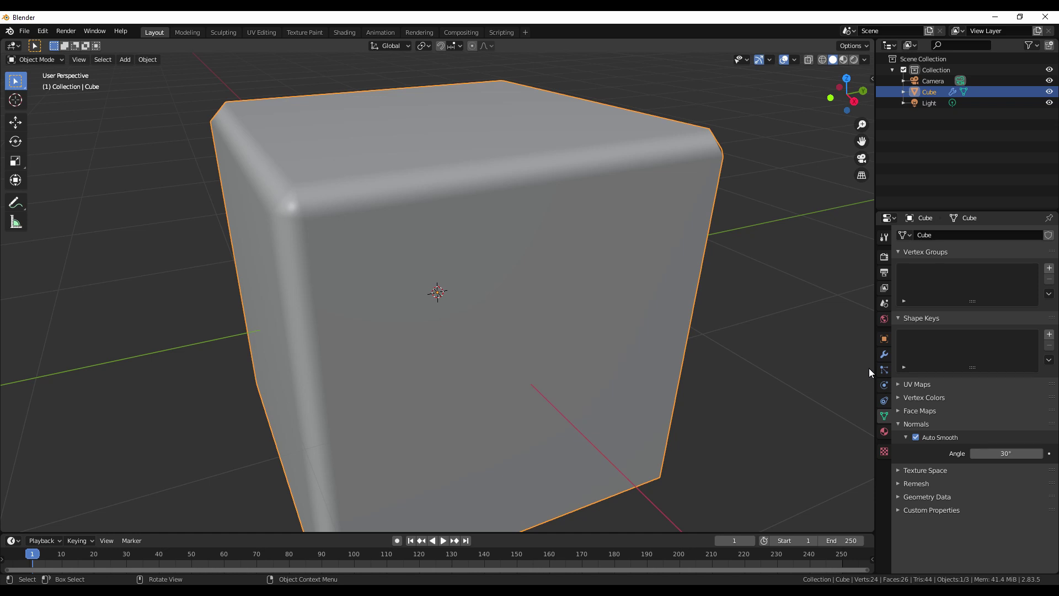
Step: Increase the cube's Bevel modifier to 5 segments
click(884, 354)
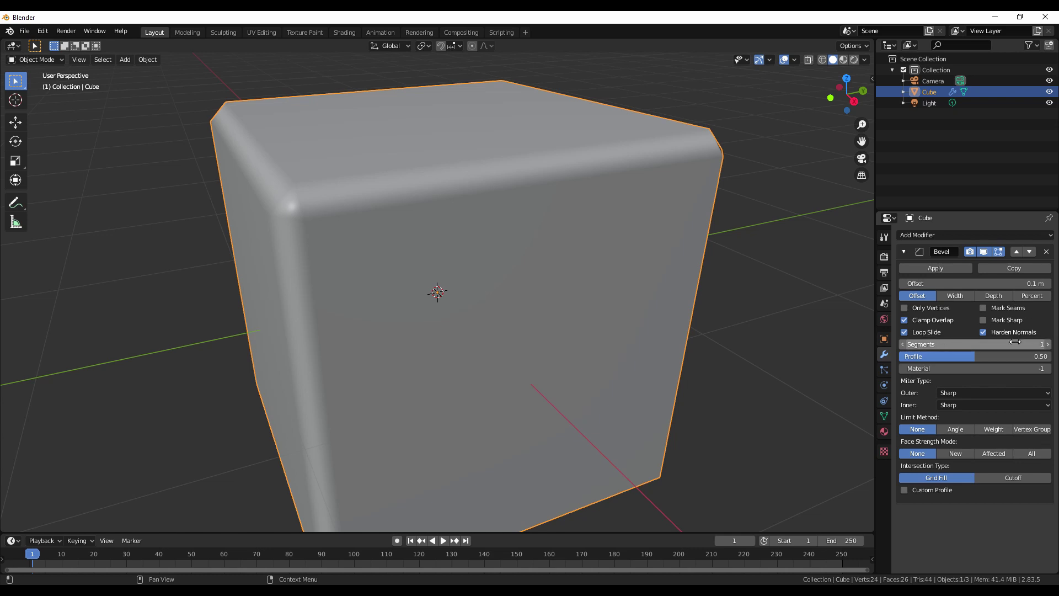
click(1047, 344)
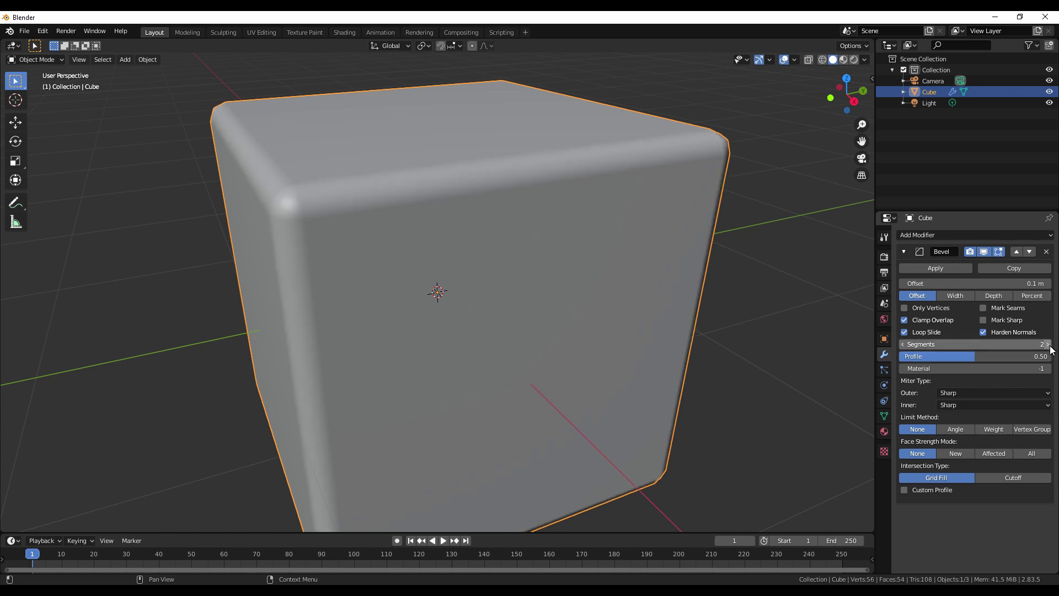
click(1048, 344)
click(1047, 344)
click(1047, 344)
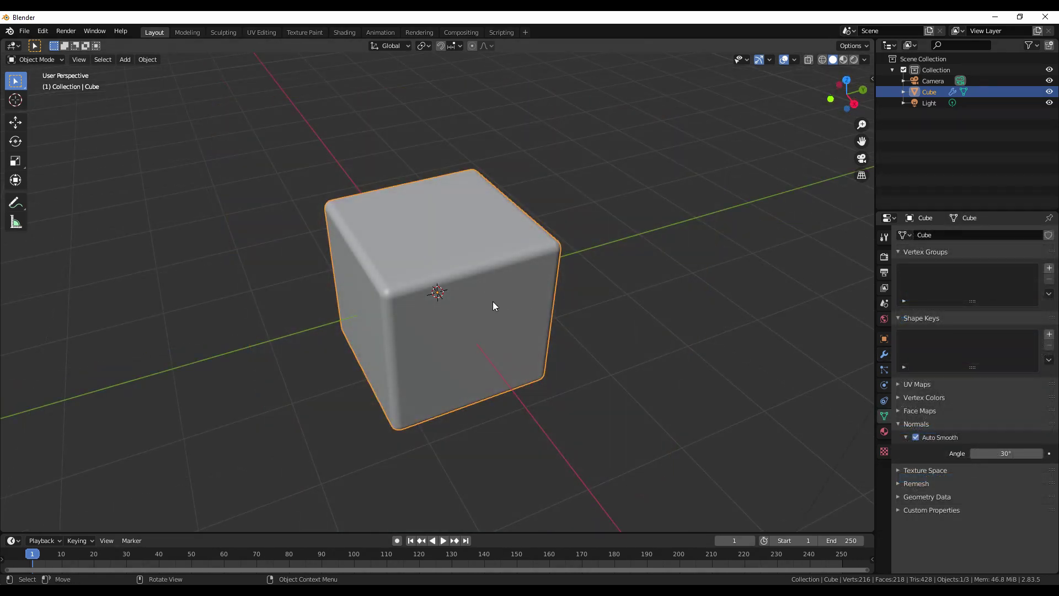
Step: Move the beveled cube about 6.18 m along the positive Y axis, away from the origin
key(g)
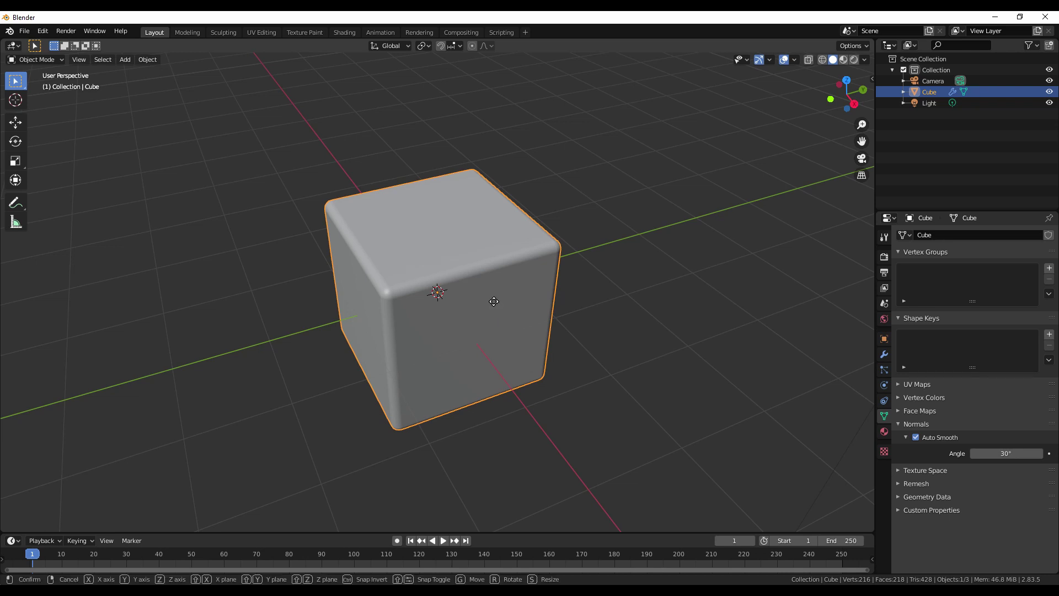
key(y)
click(854, 165)
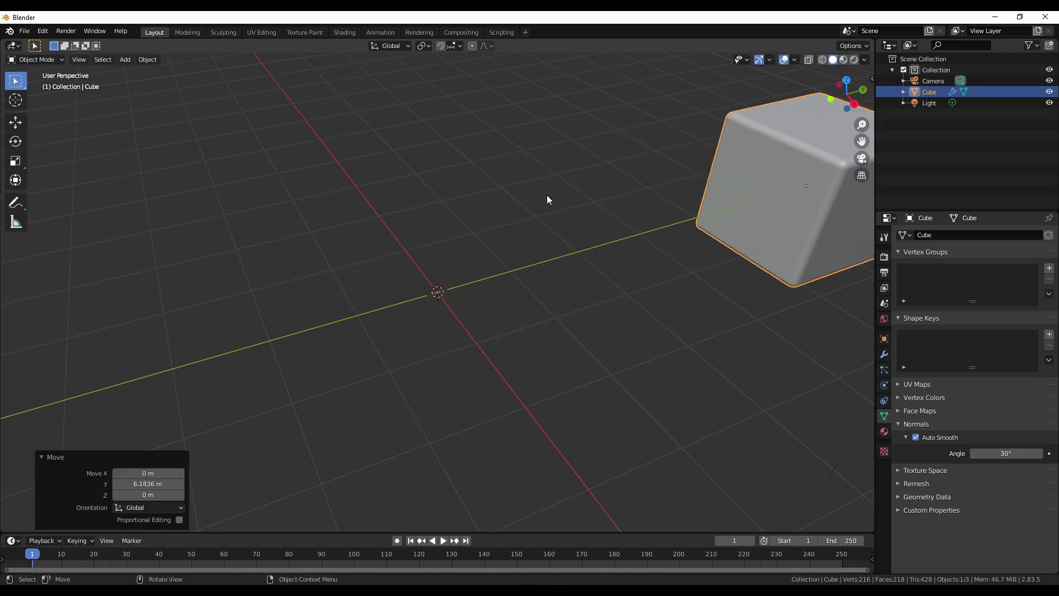
Step: Add a second 2 m cube mesh at the world origin
click(125, 60)
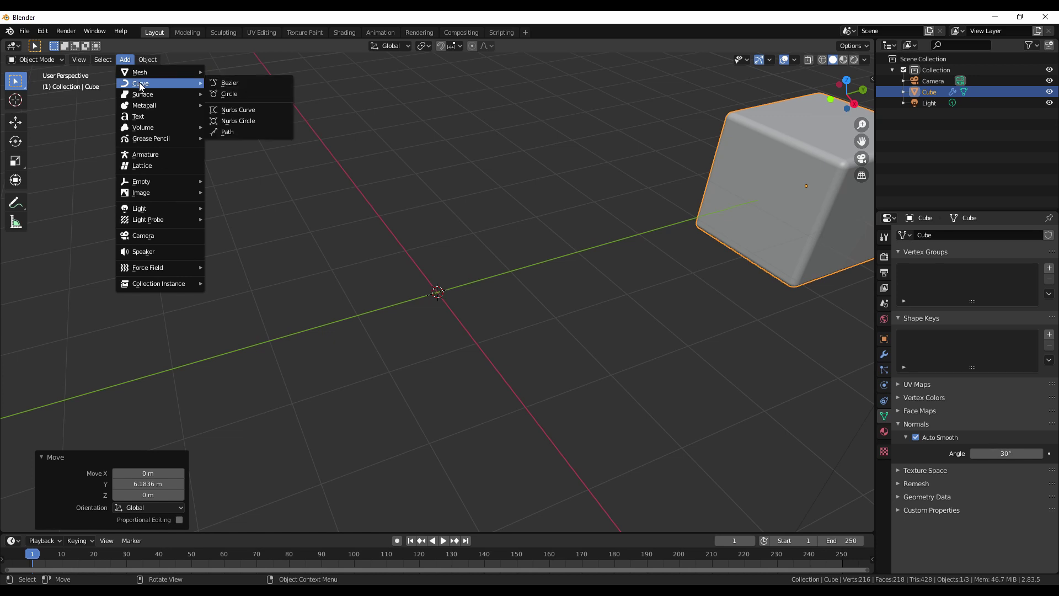
mouse_move(138, 72)
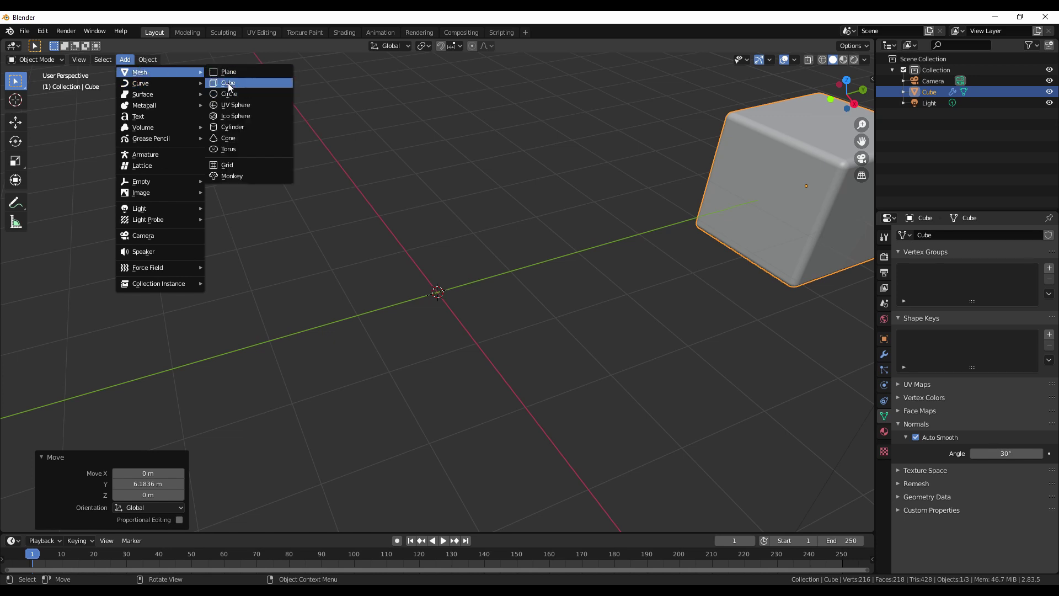
click(227, 82)
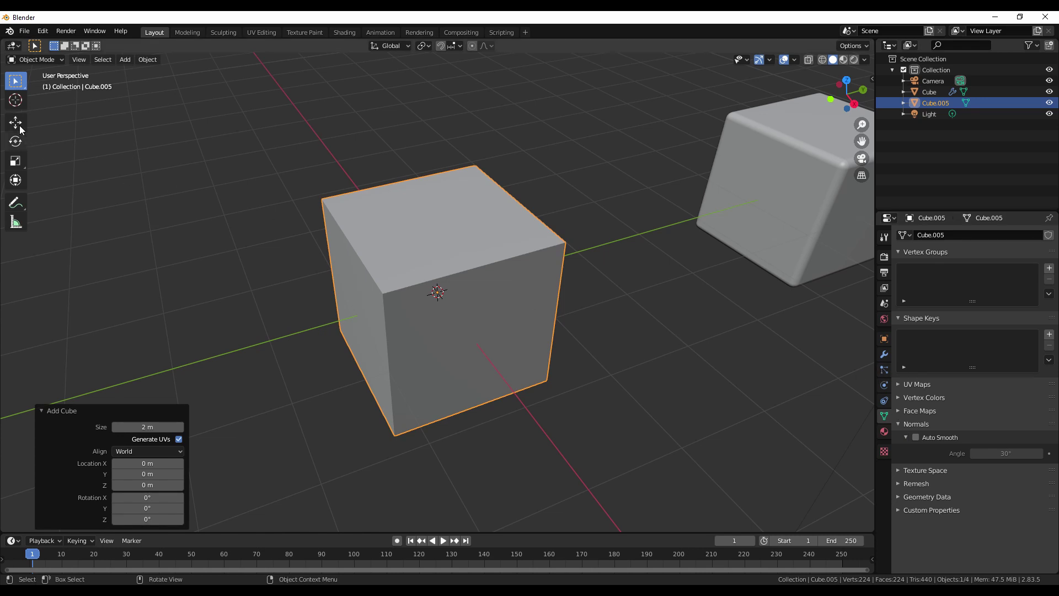
Step: Enter Edit Mode on the new cube and bevel all its edges with an offset of about 0.136 m
click(32, 61)
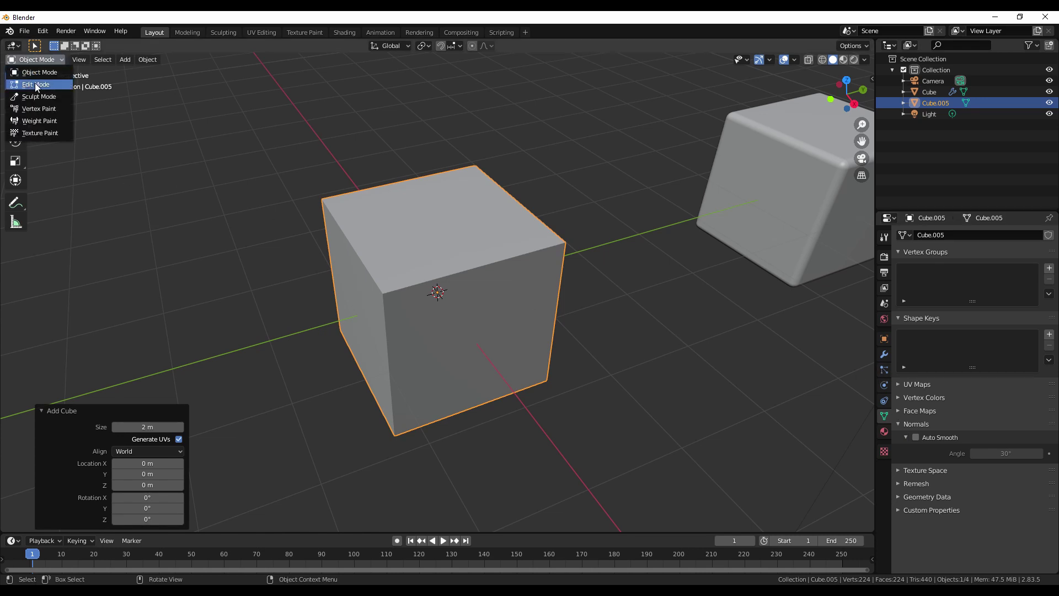
click(35, 86)
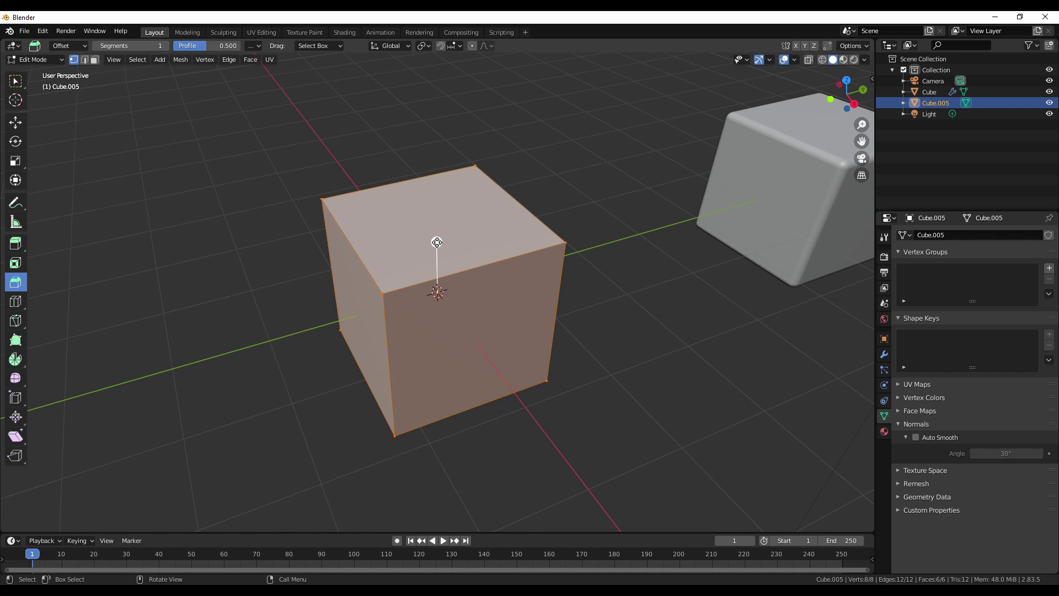
drag(436, 242, 375, 311)
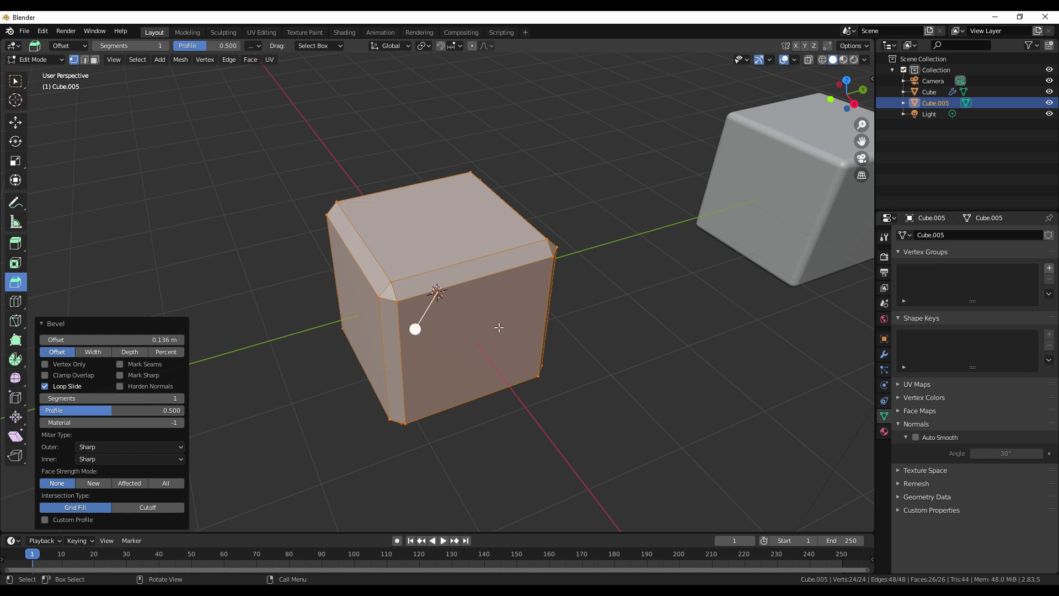
Step: Turn on Harden Normals for the new cube's edge bevel and set its segments to 5
click(120, 386)
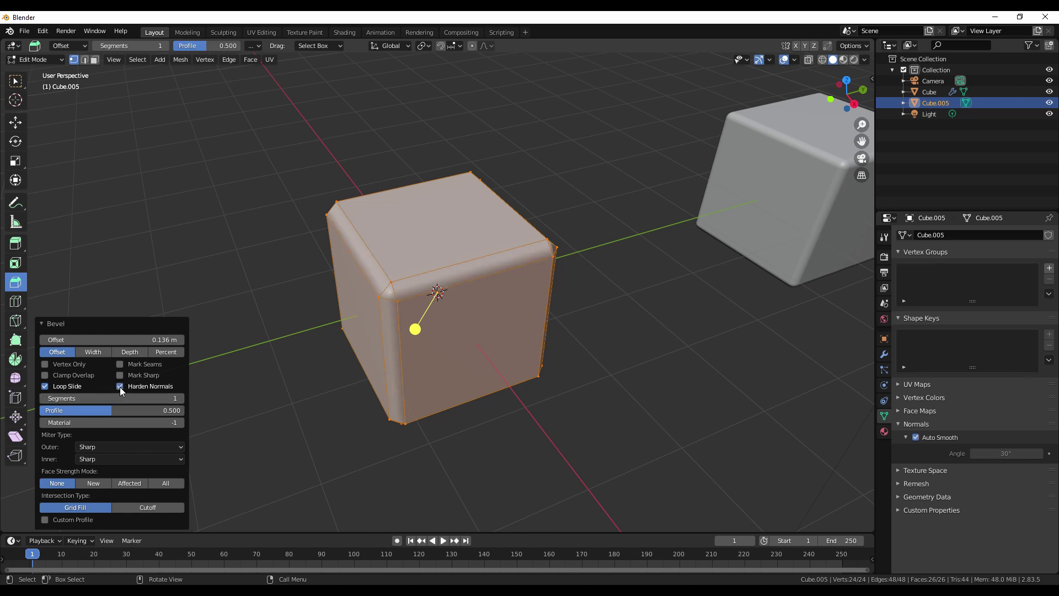
click(182, 398)
click(182, 398)
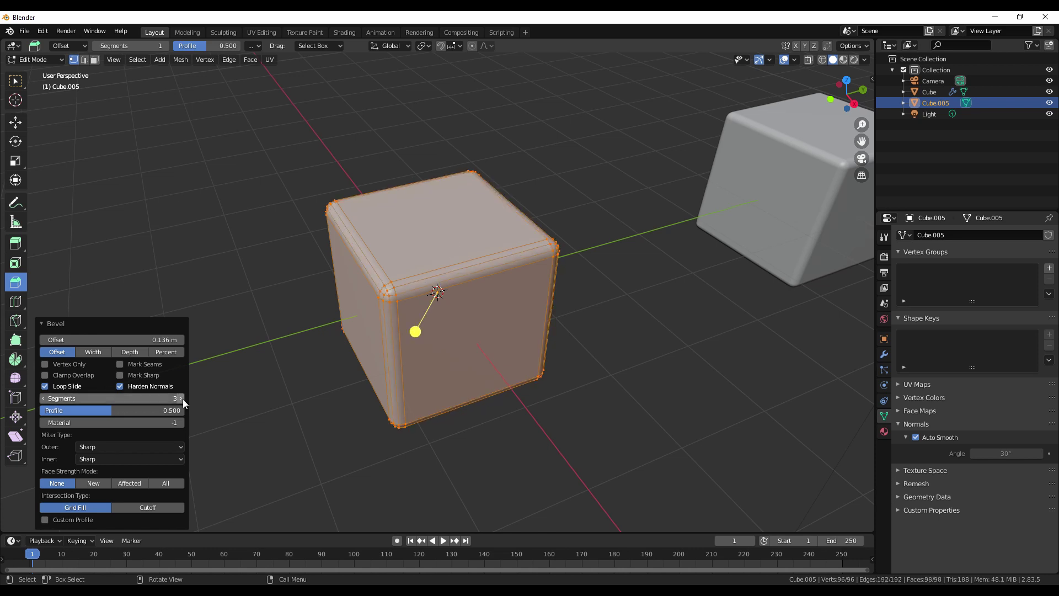
click(182, 398)
click(182, 398)
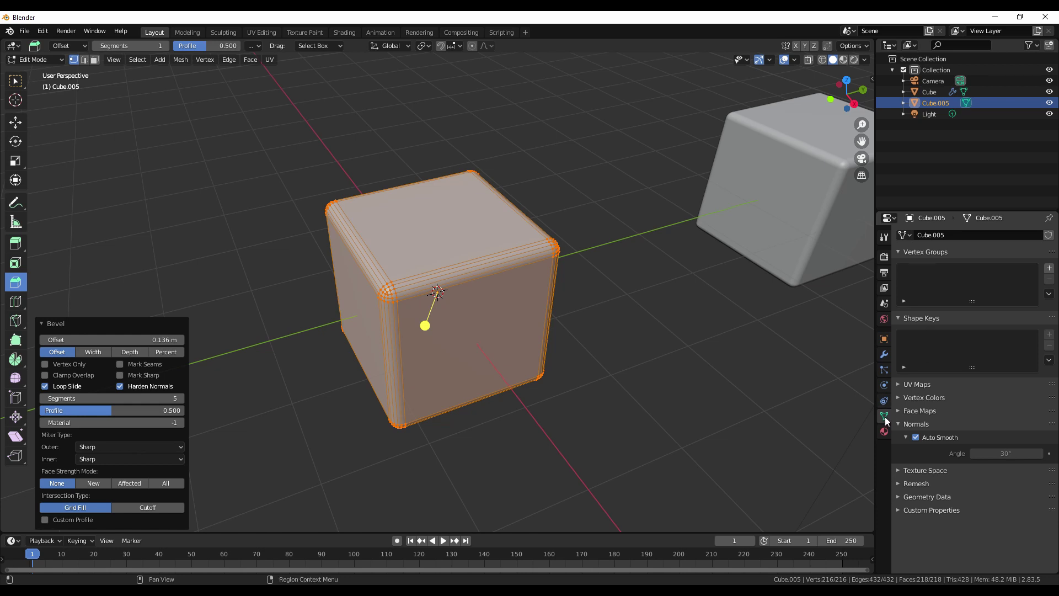
click(916, 438)
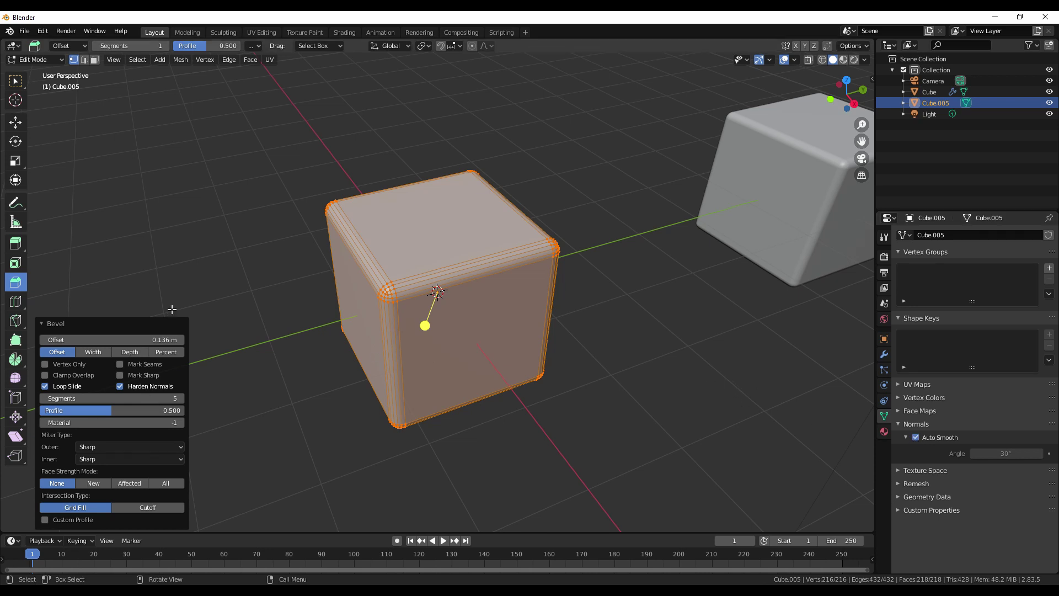
Step: Clear the mesh selection, return to Object Mode and leave both cubes deselected
click(175, 284)
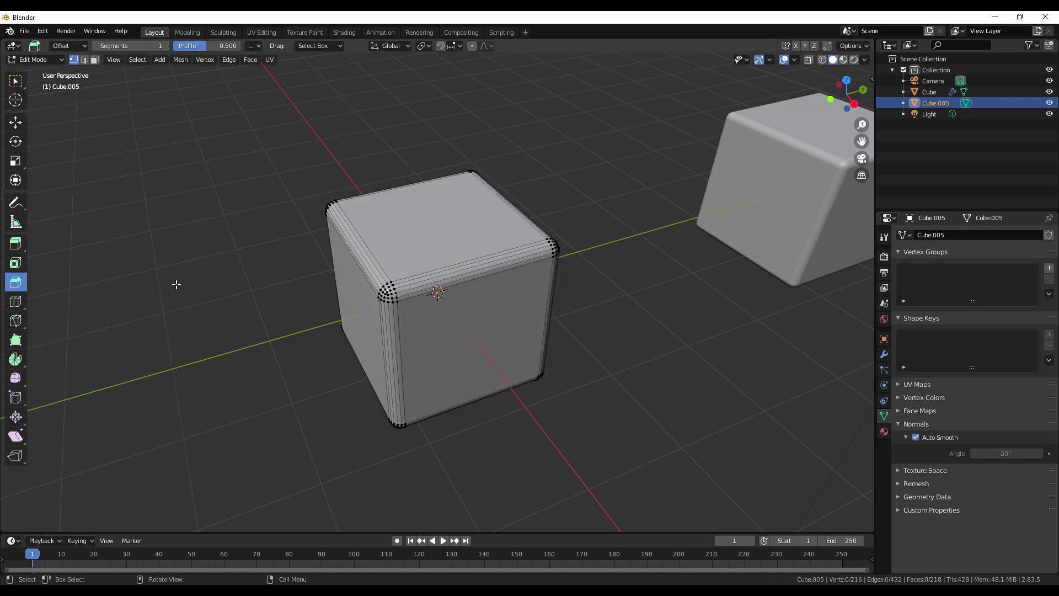
scroll(313, 355, up, 1)
scroll(313, 355, down, 1)
click(58, 60)
click(57, 74)
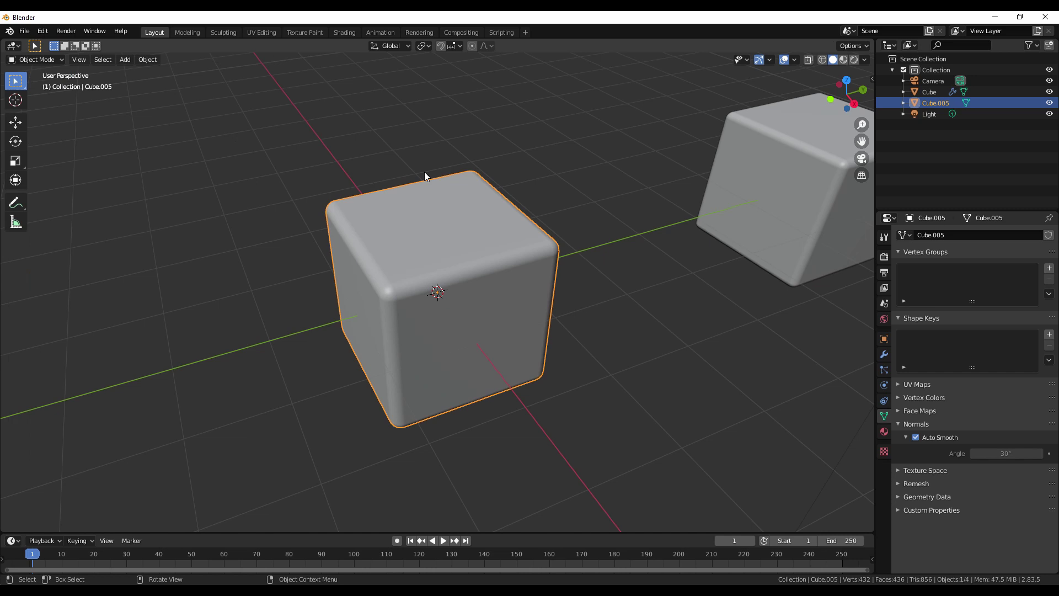
click(789, 176)
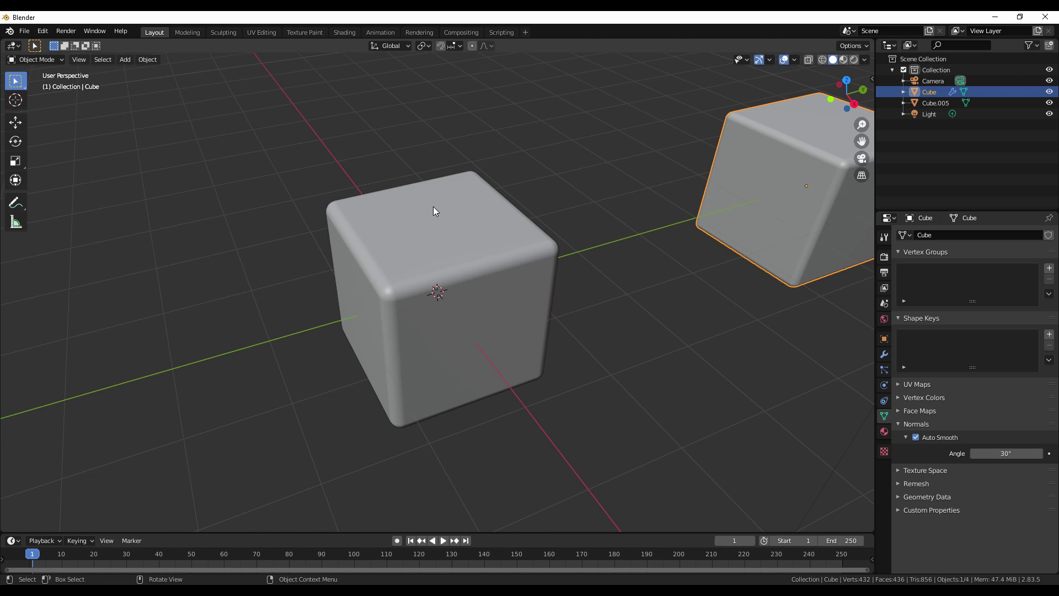
click(398, 167)
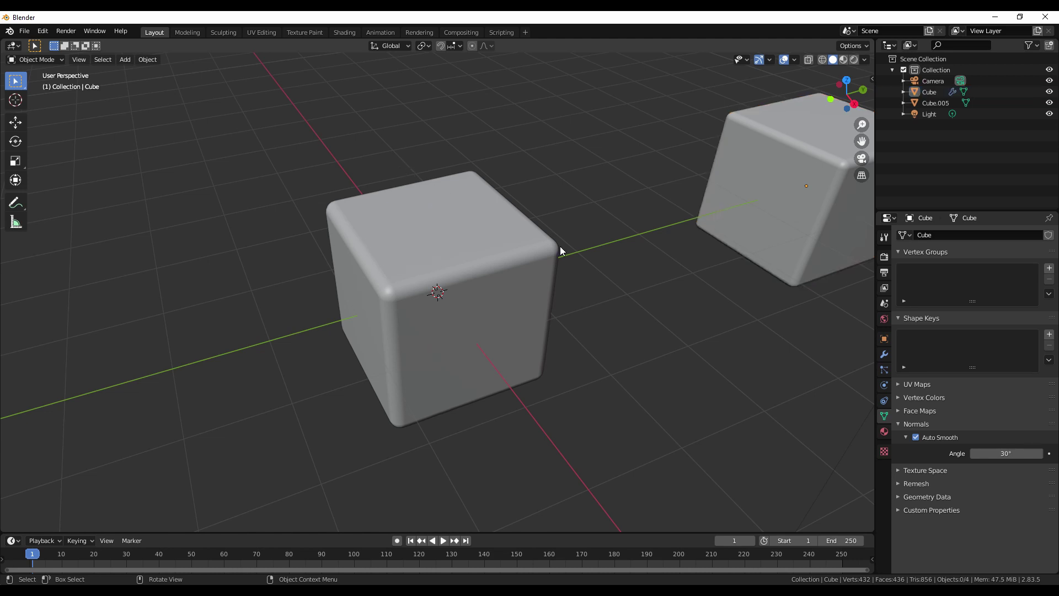
Step: Enter Edit Mode on the edge-bevelled cube at the origin with face selection and the Extrude Region tool active
click(393, 266)
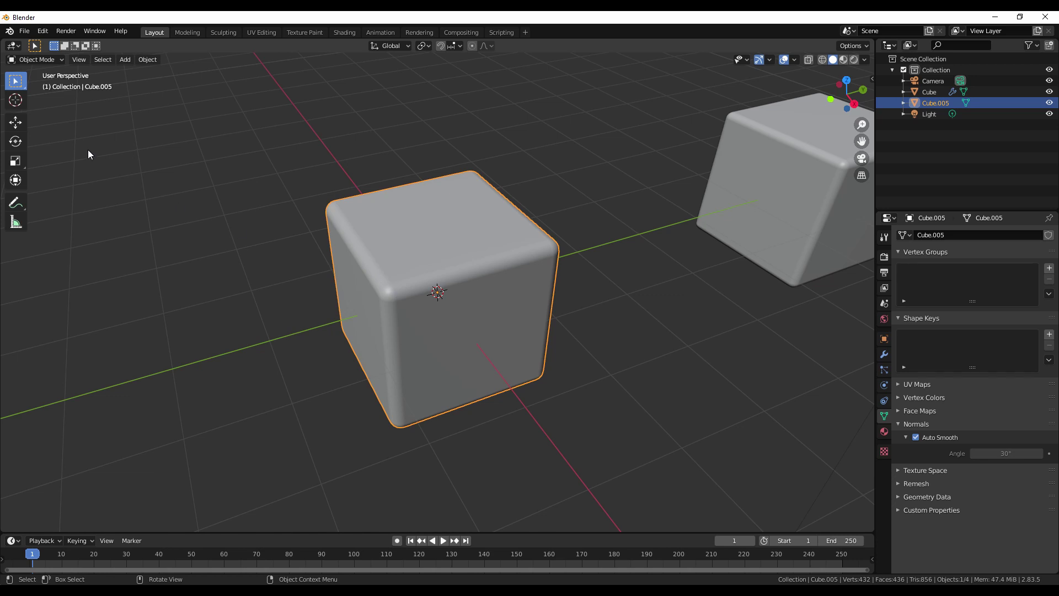
click(36, 60)
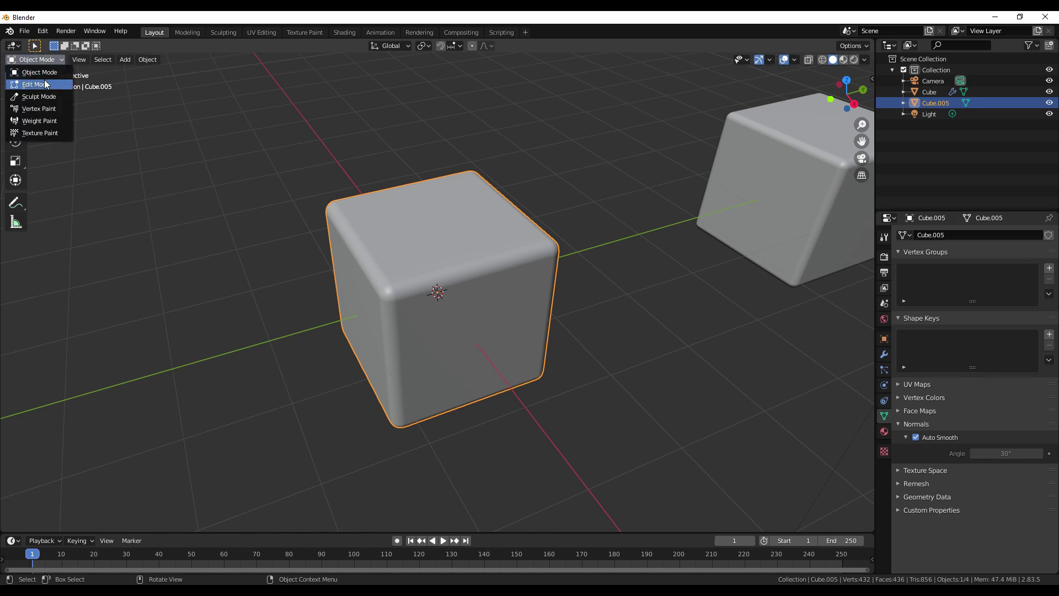
click(46, 85)
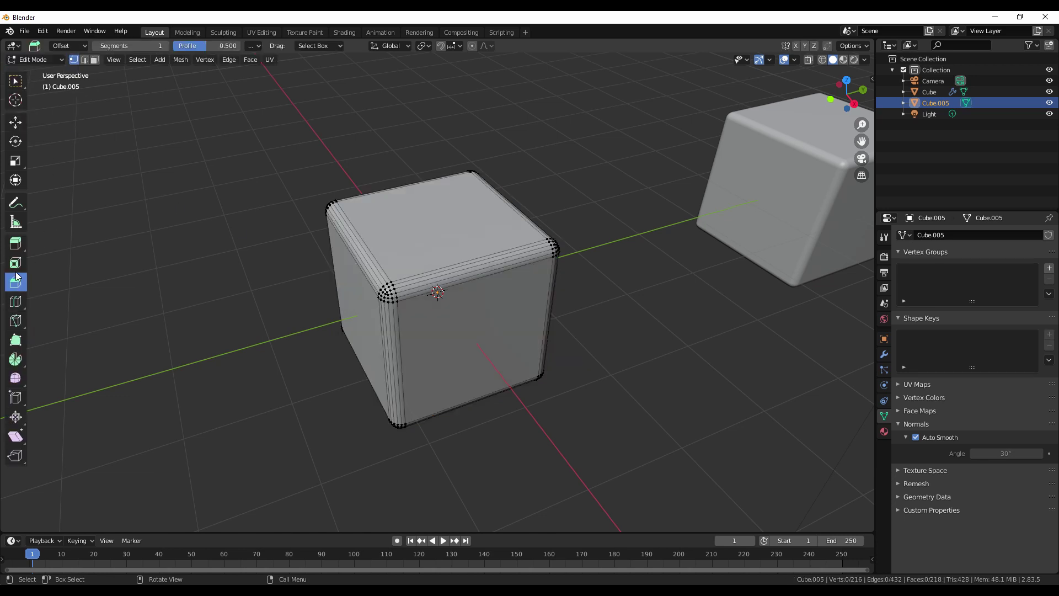
click(16, 243)
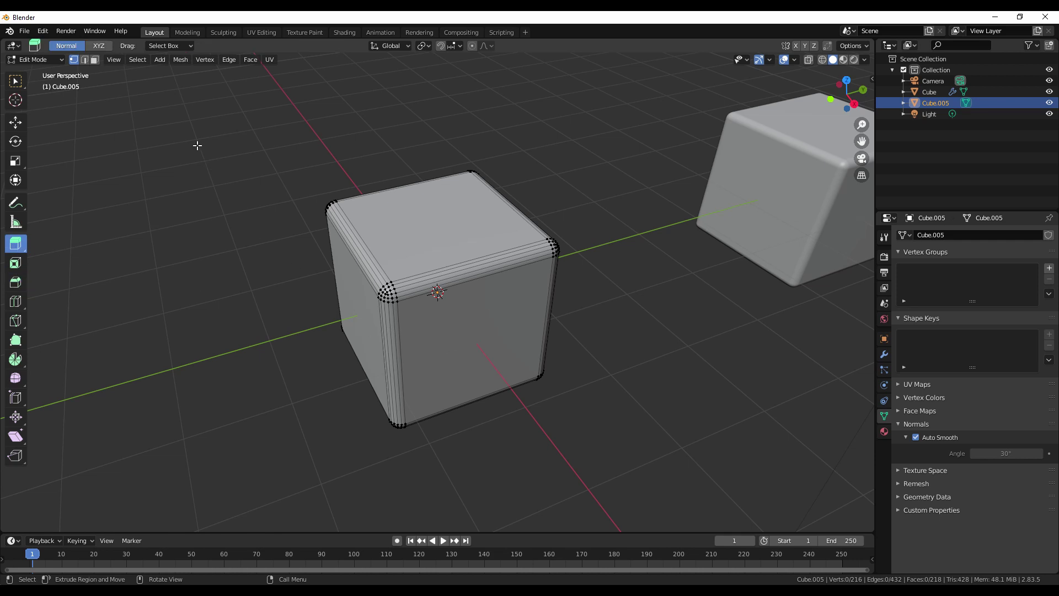
click(94, 59)
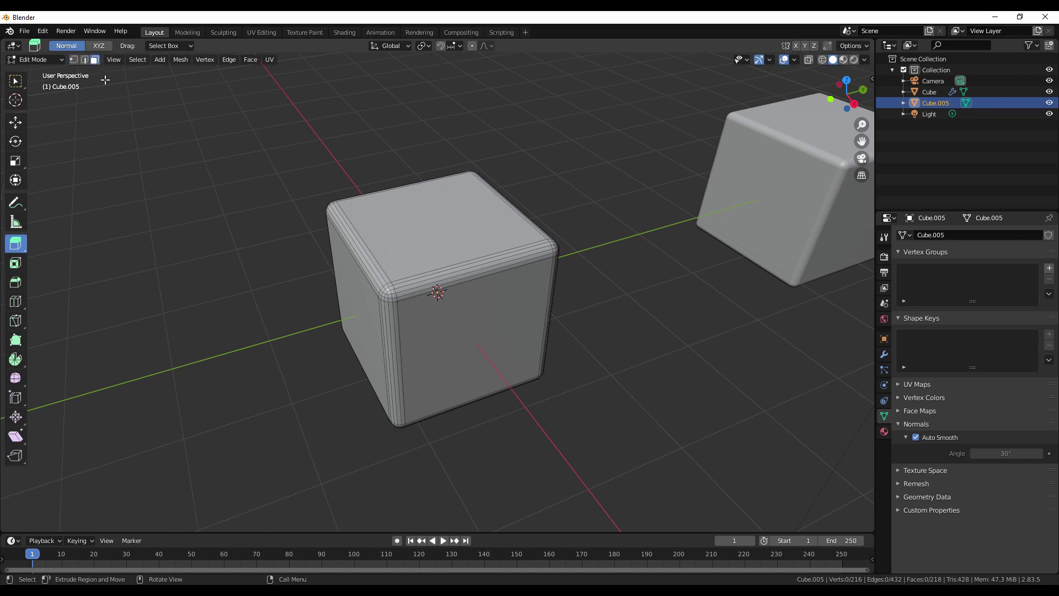
Step: Extrude the origin cube's large flat side face facing away from the other cube by about 0.745 m along the Y axis
click(354, 291)
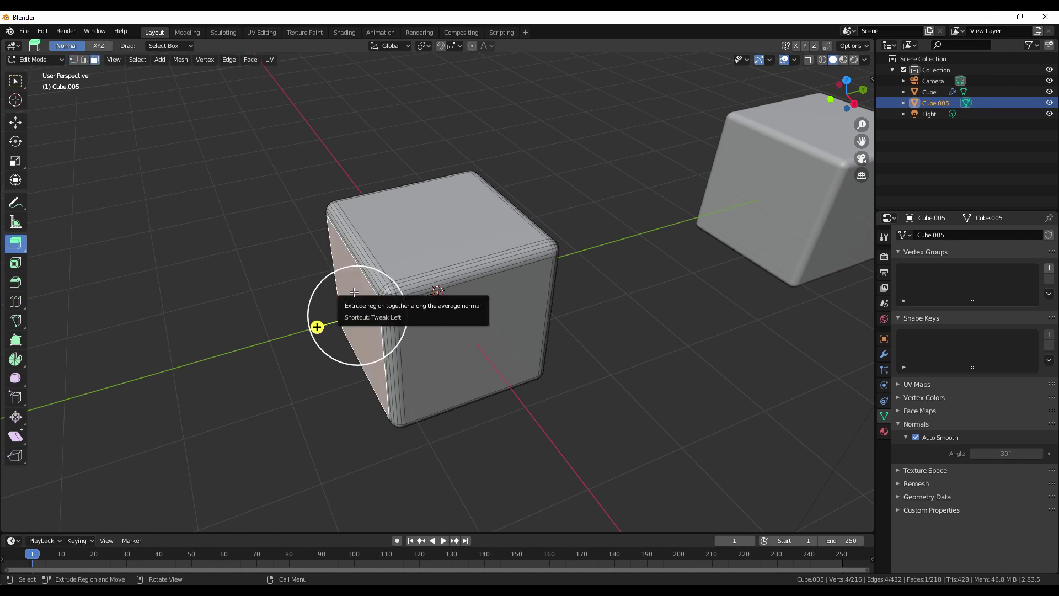
key(y)
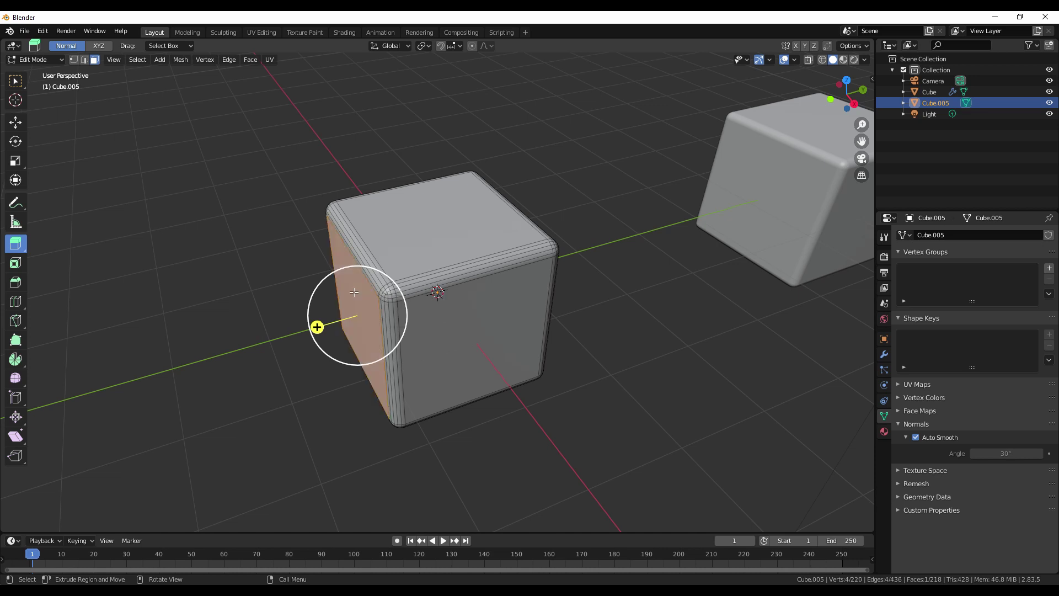
key(e)
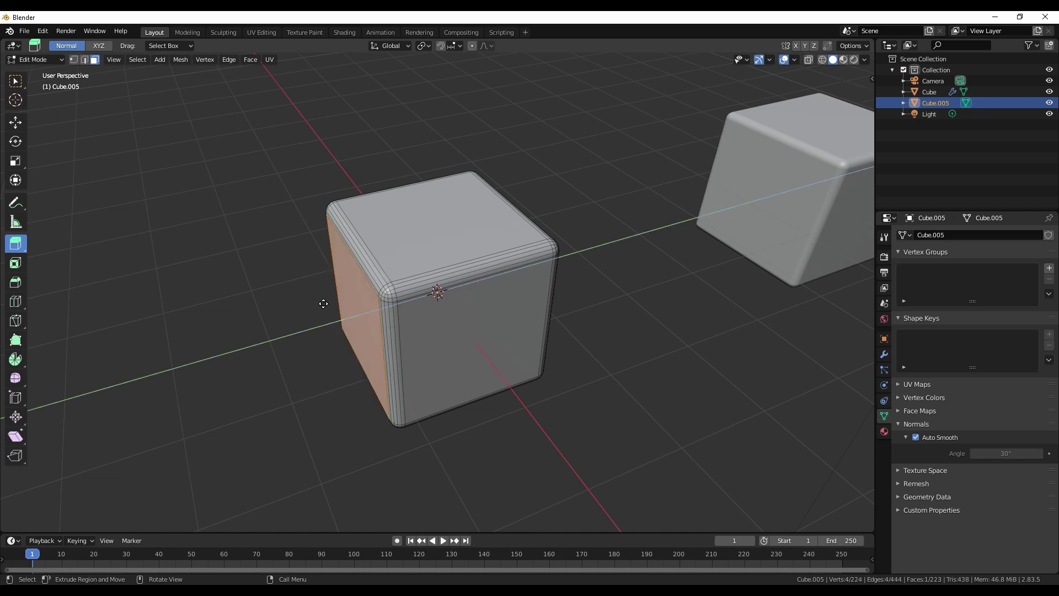
key(y)
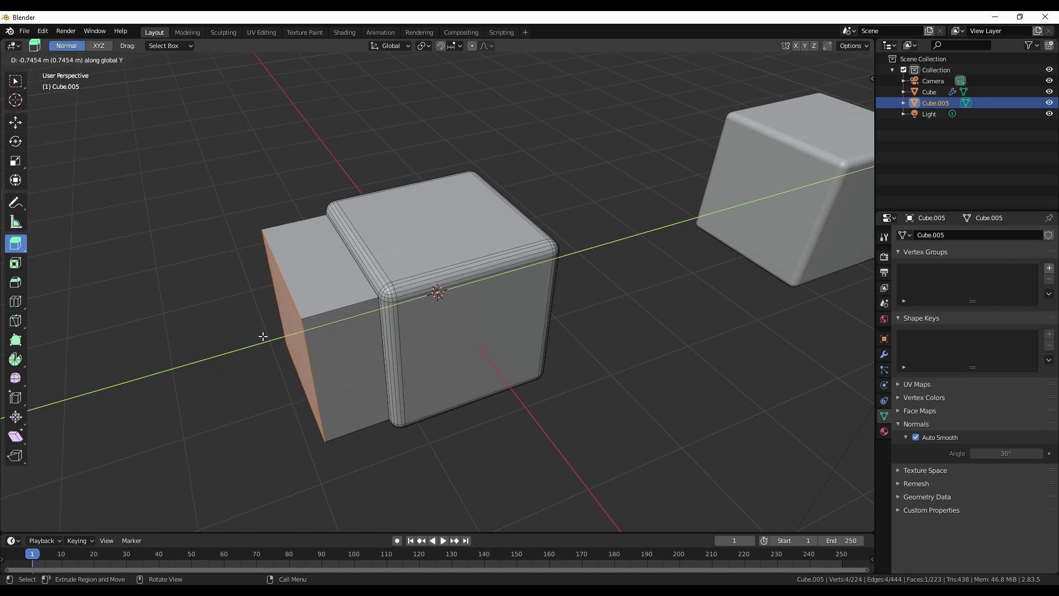
click(270, 347)
scroll(298, 362, up, 5)
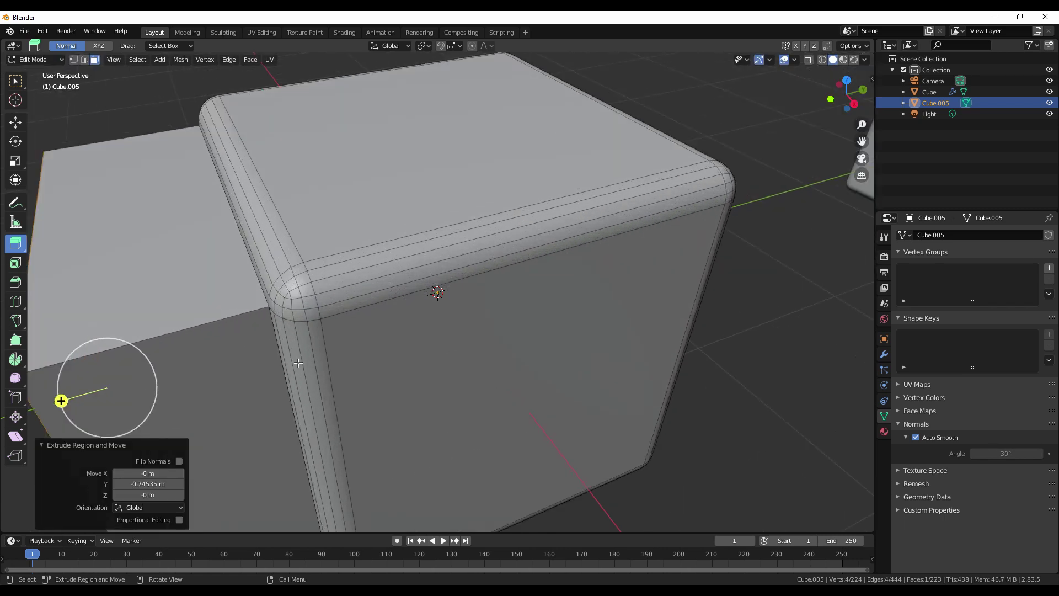
scroll(298, 362, down, 1)
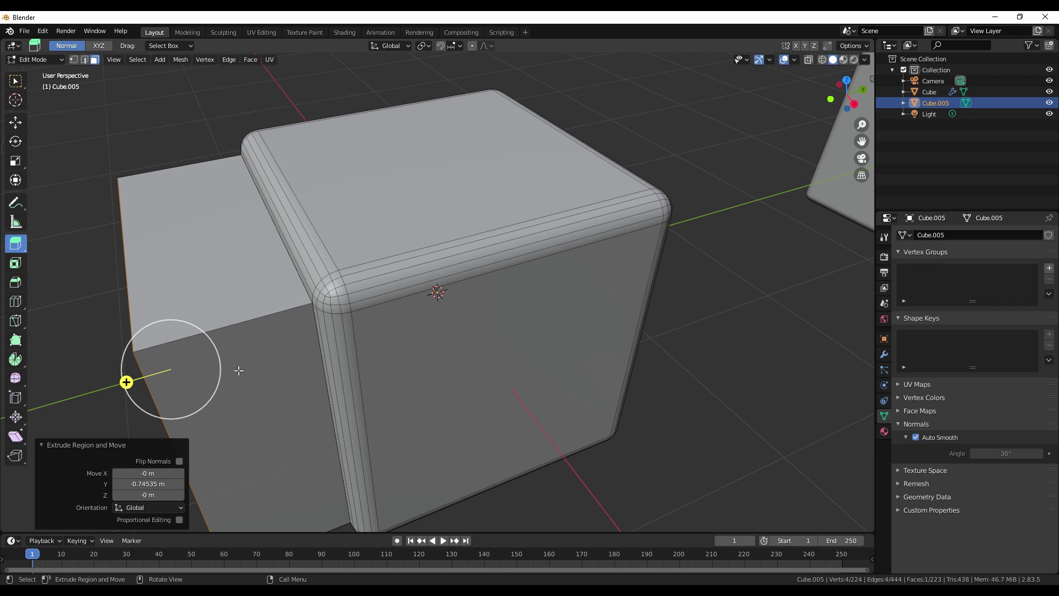
Step: Select the extruded block's adjoining side face and return to Object Mode
click(190, 362)
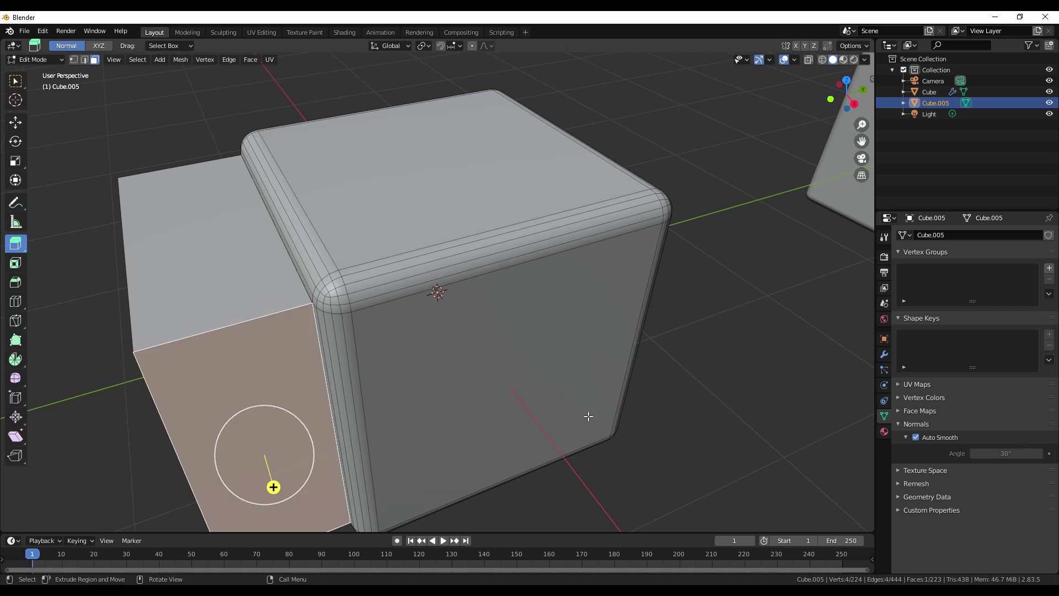
scroll(588, 416, down, 1)
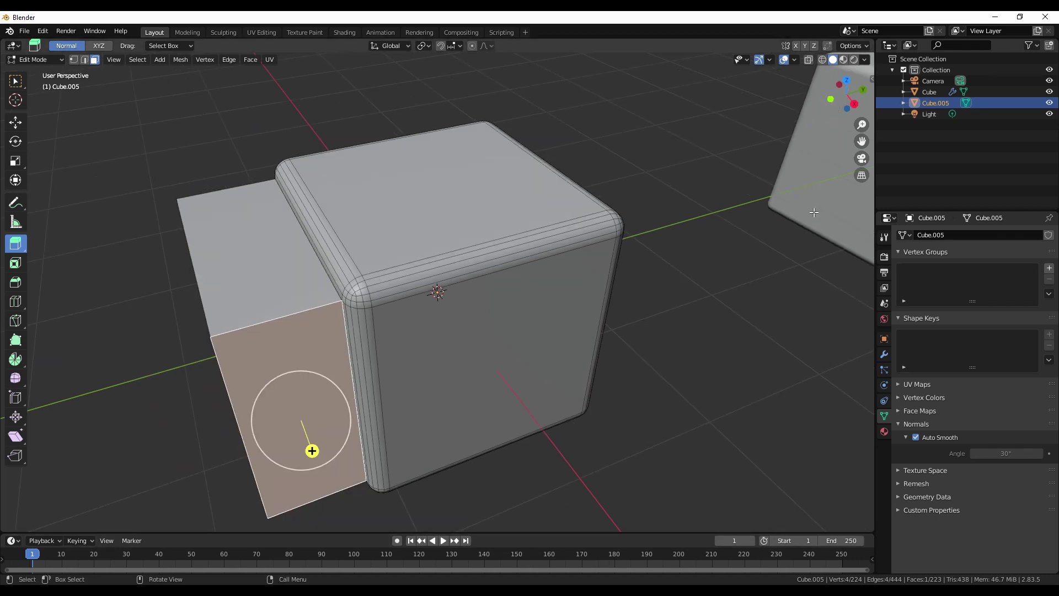
middle_drag(724, 307, 662, 371)
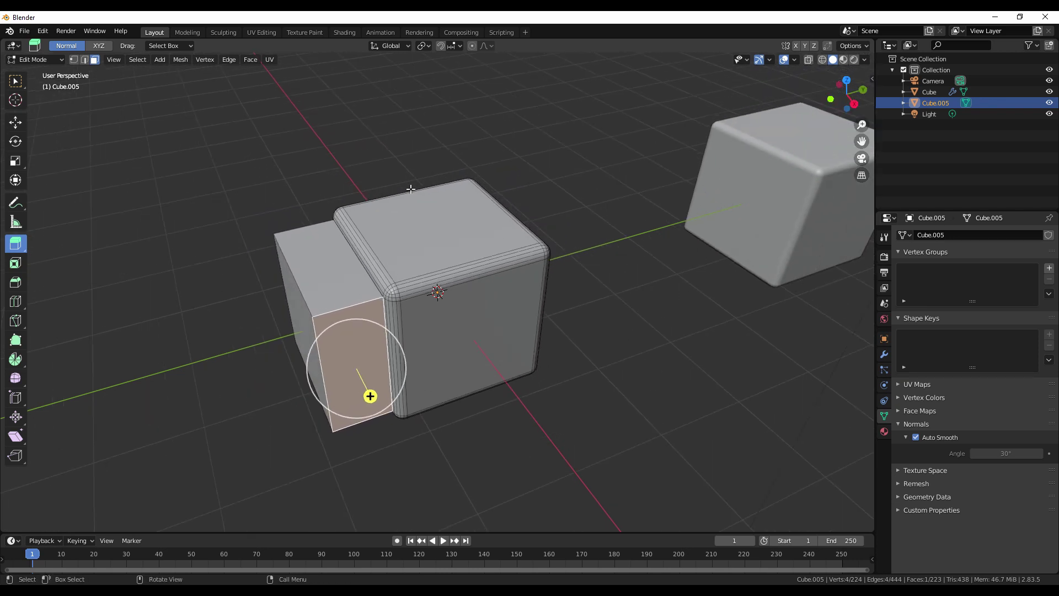
click(33, 59)
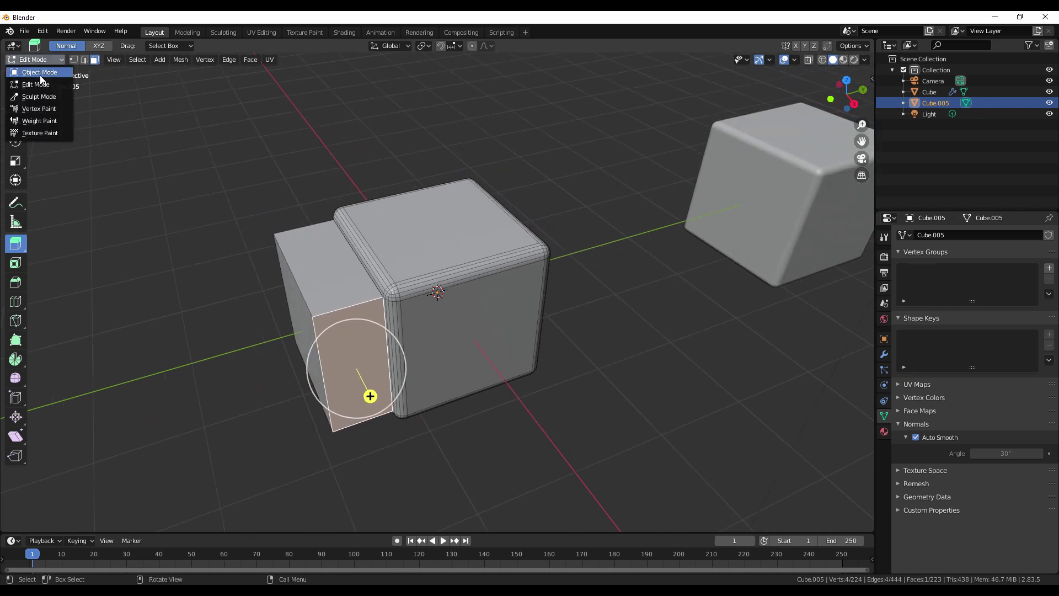
click(39, 72)
Step: In Edit Mode on the Bevel-modifier cube, extrude the face pointing toward the origin cube outward by about 1.04 m
click(777, 208)
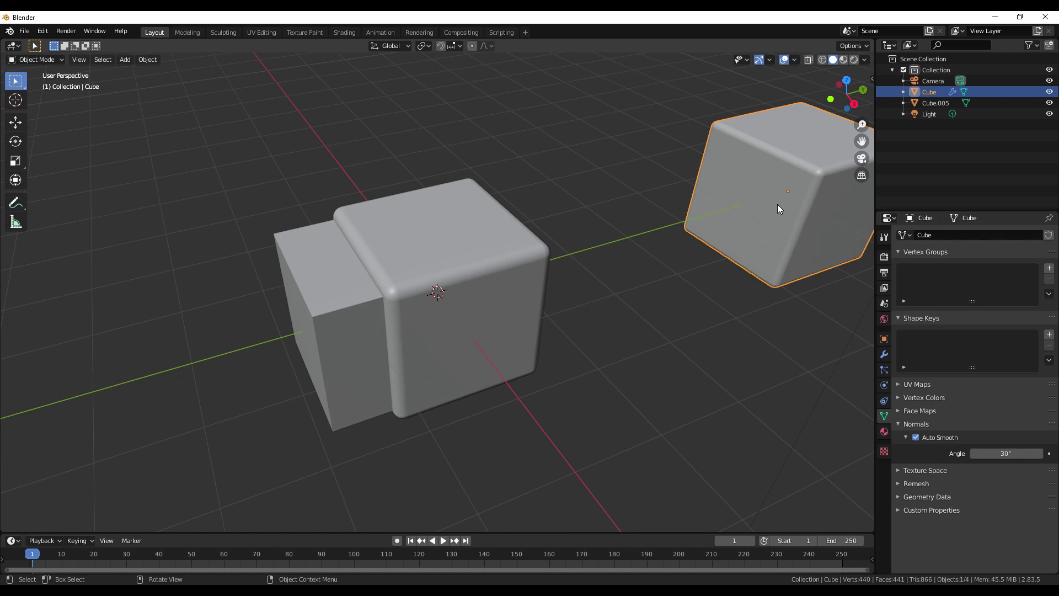
click(27, 59)
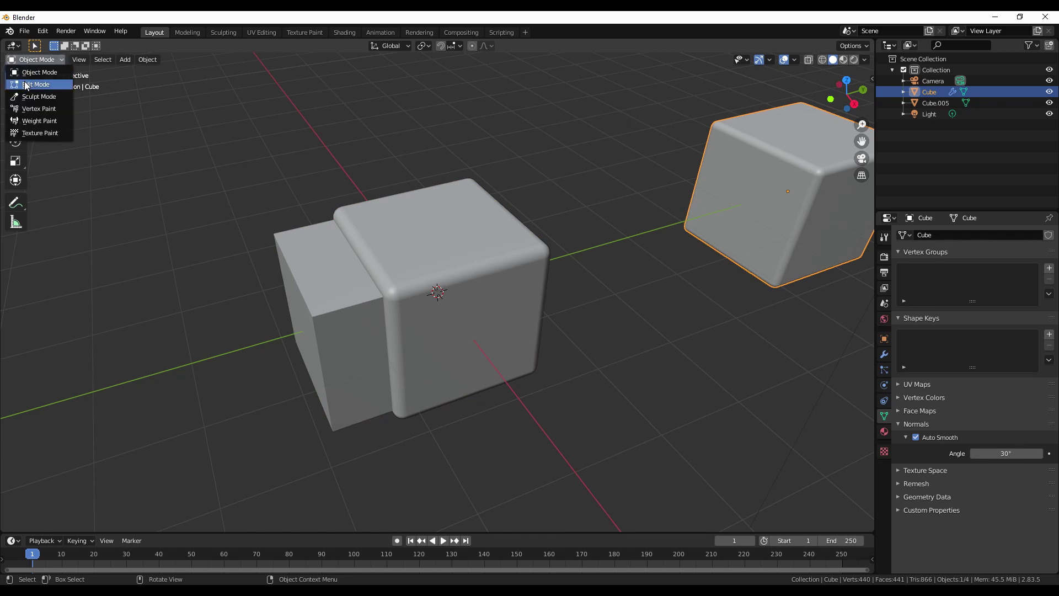
click(24, 84)
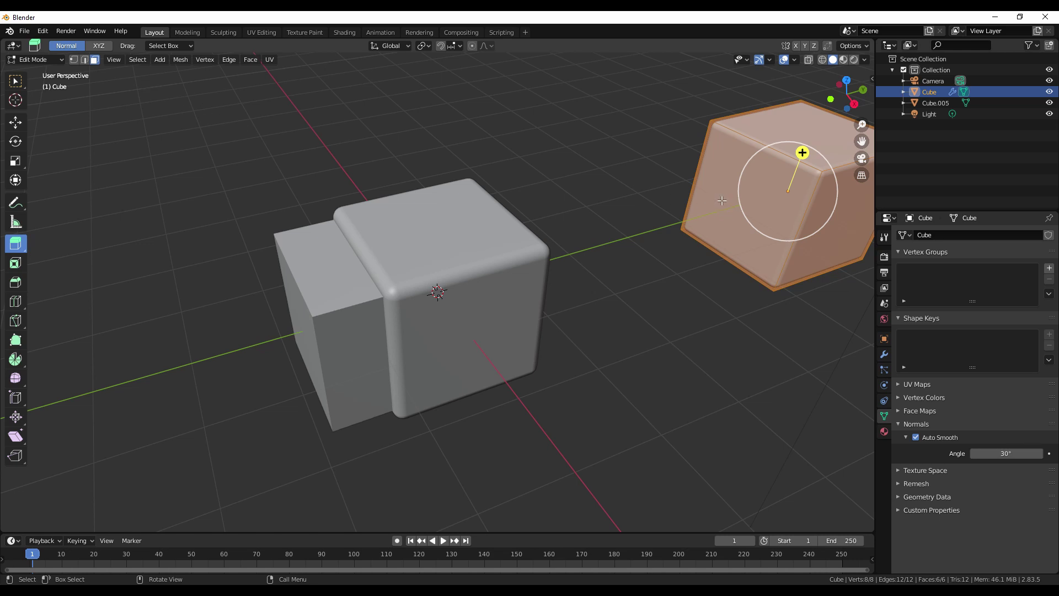
drag(705, 215, 661, 251)
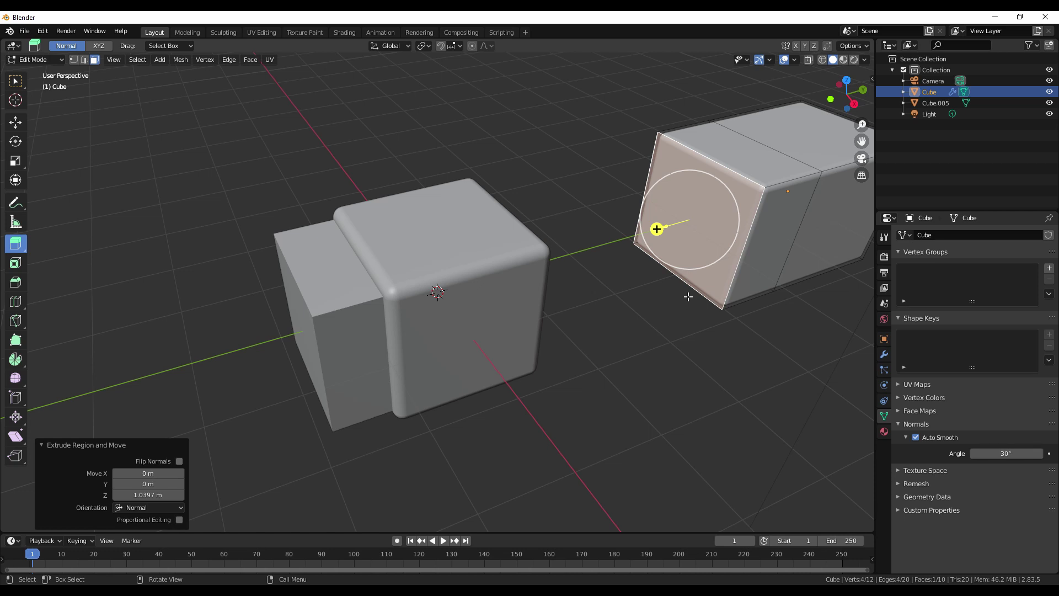
click(624, 321)
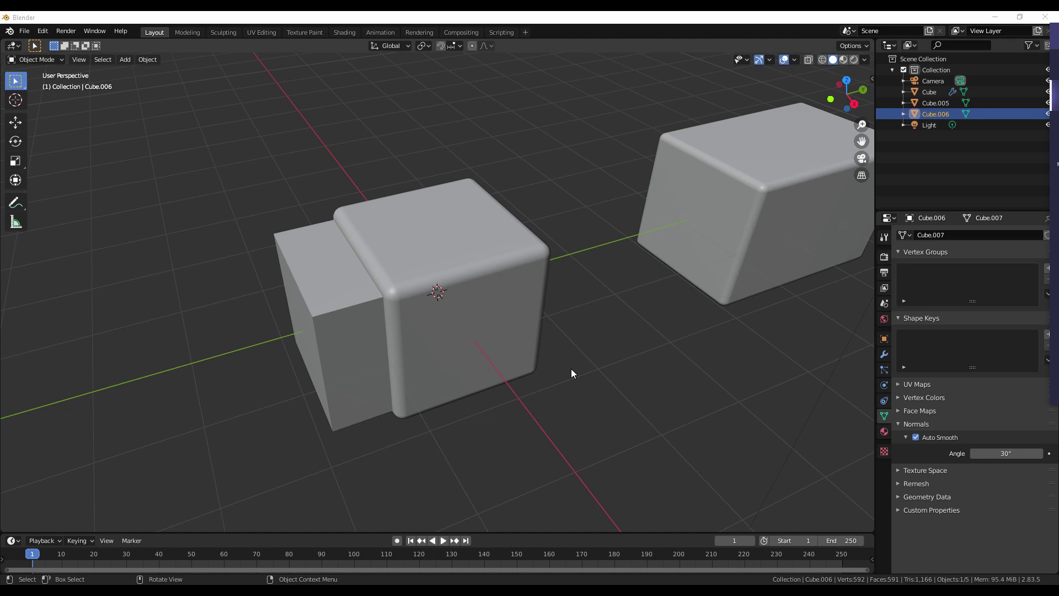
Step: In the Shading workspace, add a Bevel node to the green cube's material and connect its Normal output to the Principled BSDF's Normal input
click(350, 31)
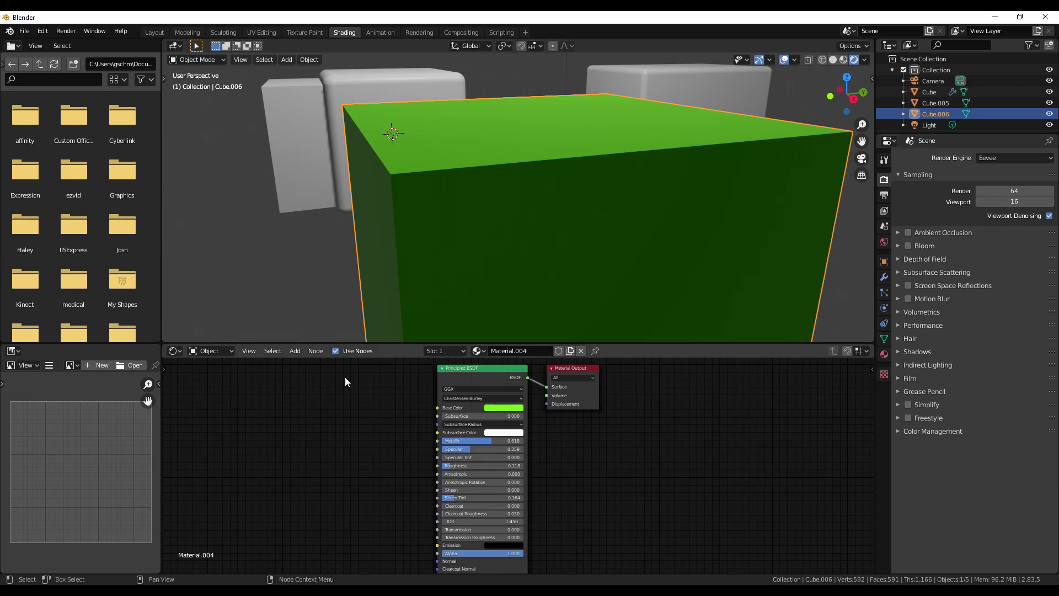
click(294, 350)
mouse_move(310, 379)
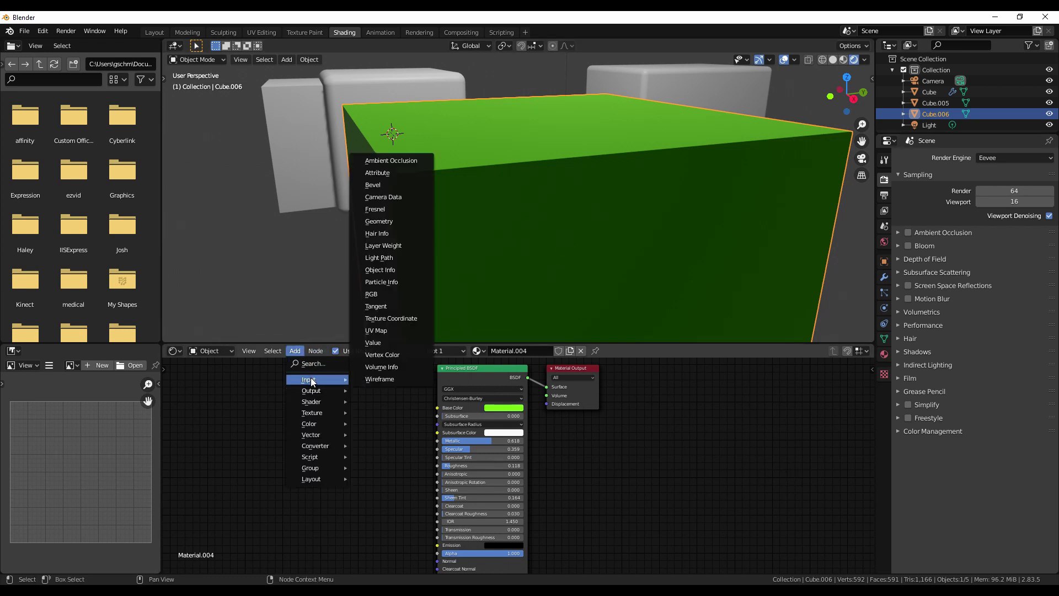
click(373, 184)
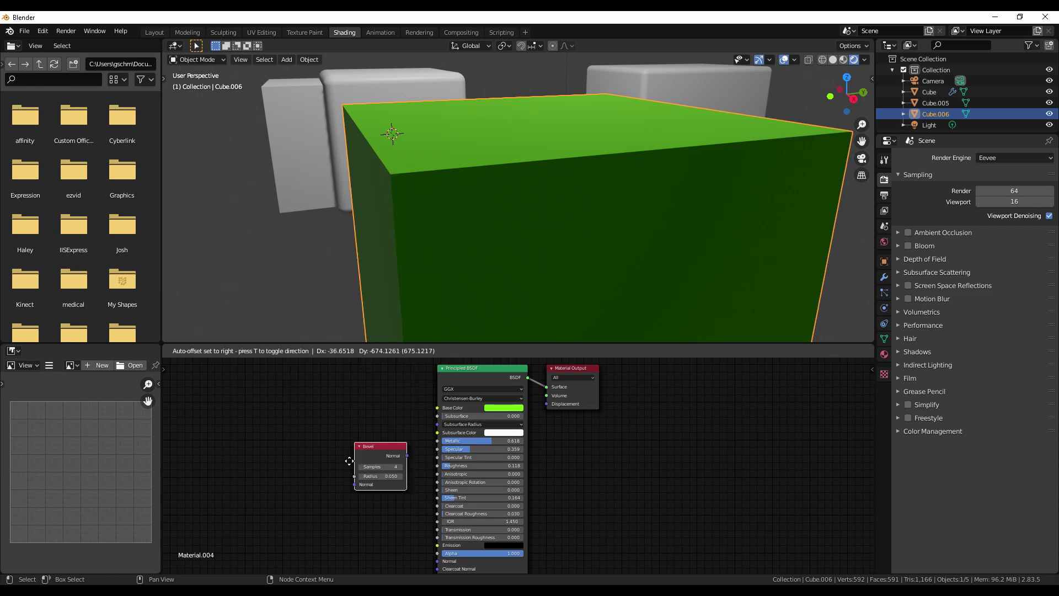
click(335, 489)
drag(387, 498, 395, 508)
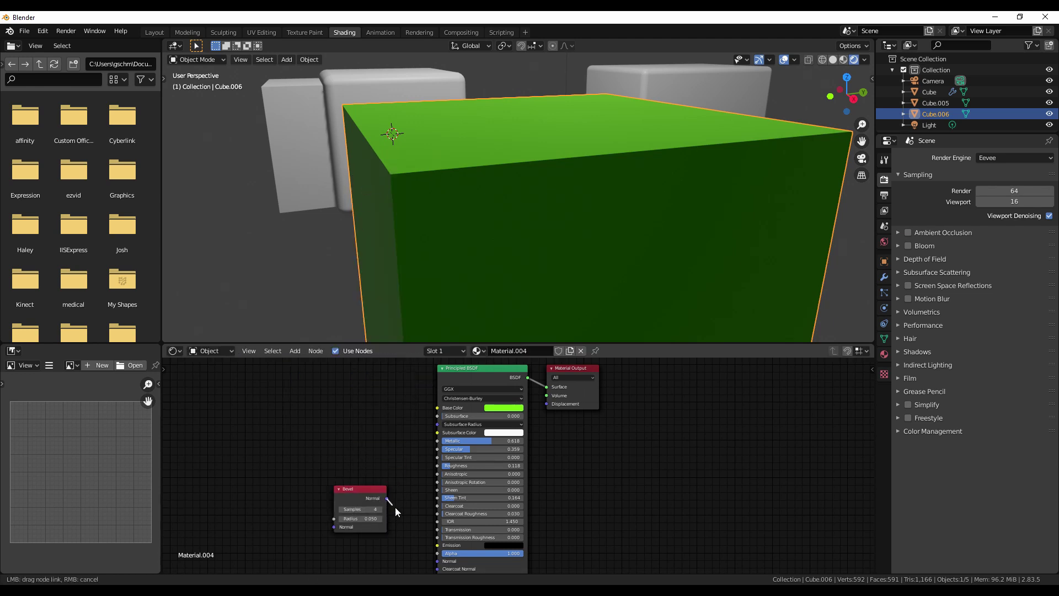
drag(425, 554, 437, 561)
Step: Set the Bevel node's radius to 0.1 and switch the render engine to Cycles
double_click(356, 519)
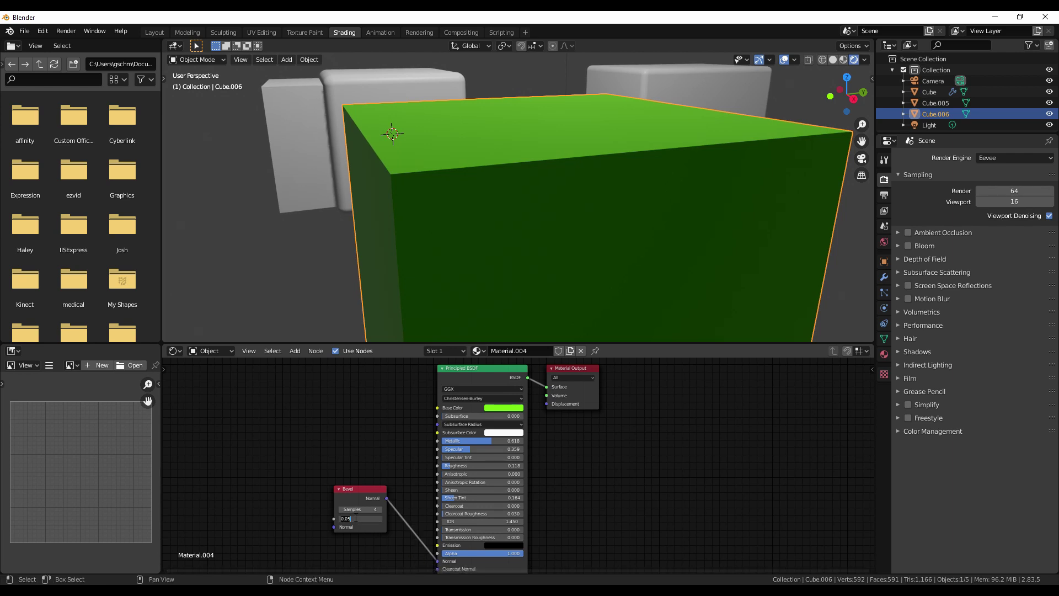
key(BackSpace)
click(1024, 156)
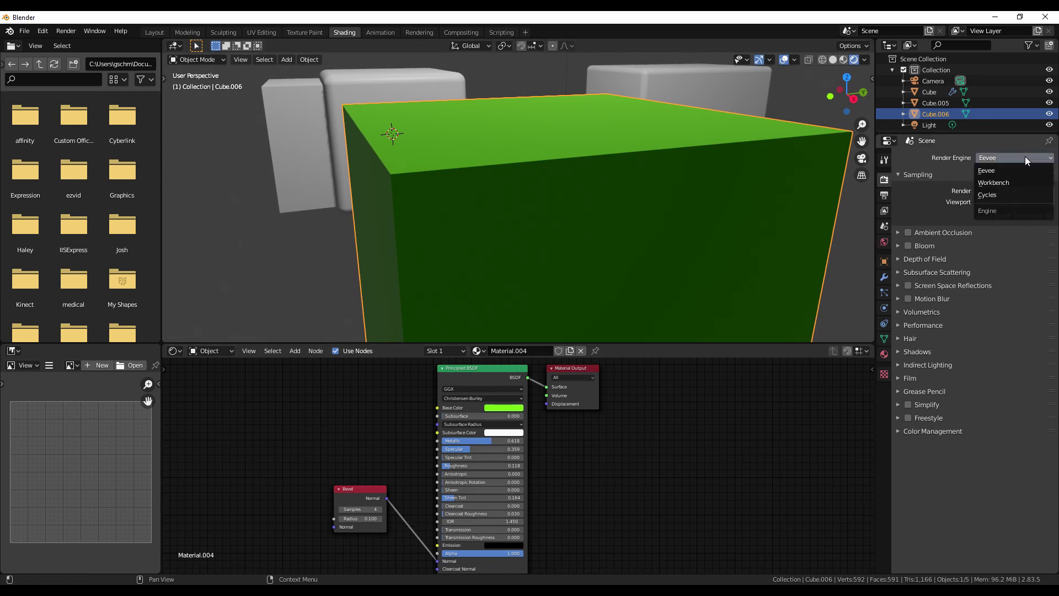
click(1002, 194)
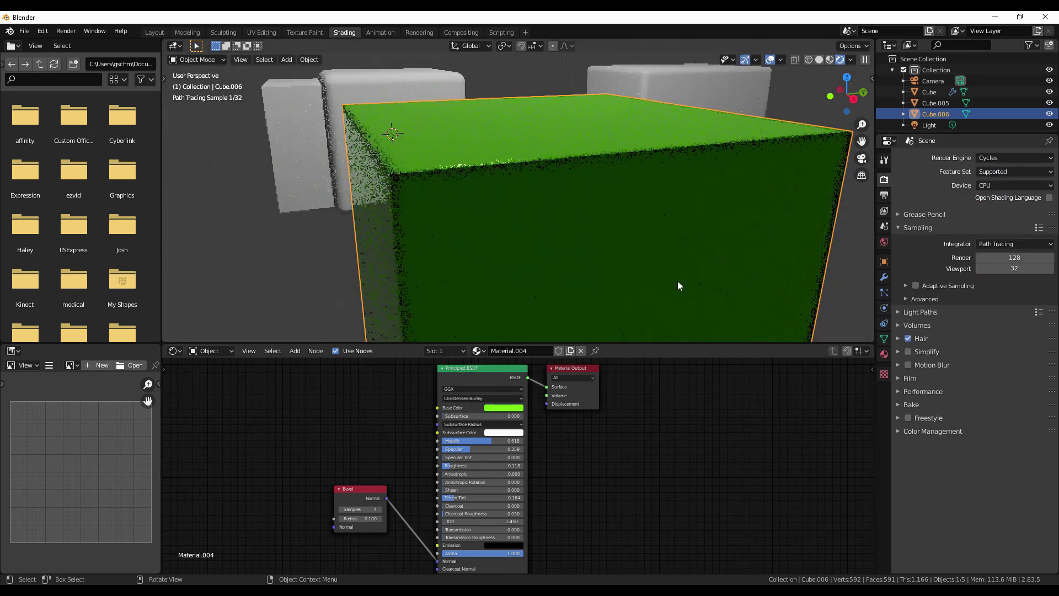